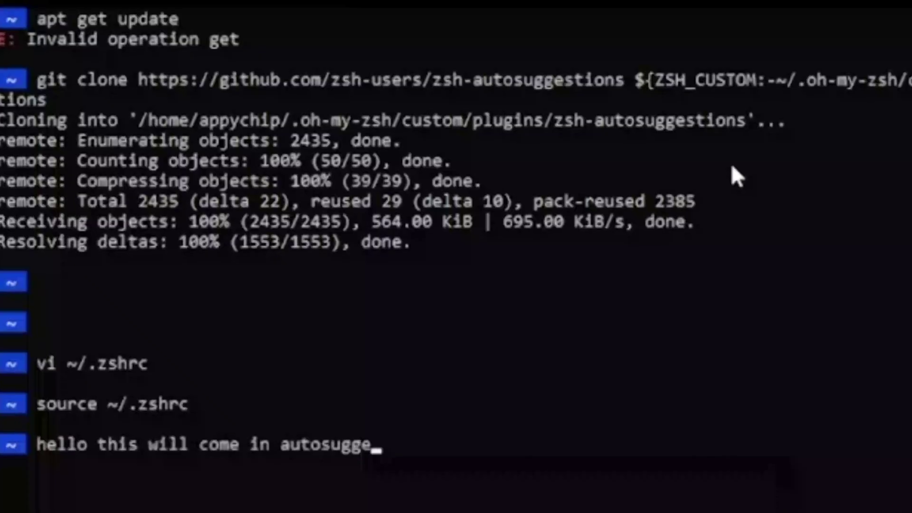
Run the test line "hello this will come in autosuggestion" and accept its autosuggestion when starting the line again with "hello"
type("stion")
key("Return")
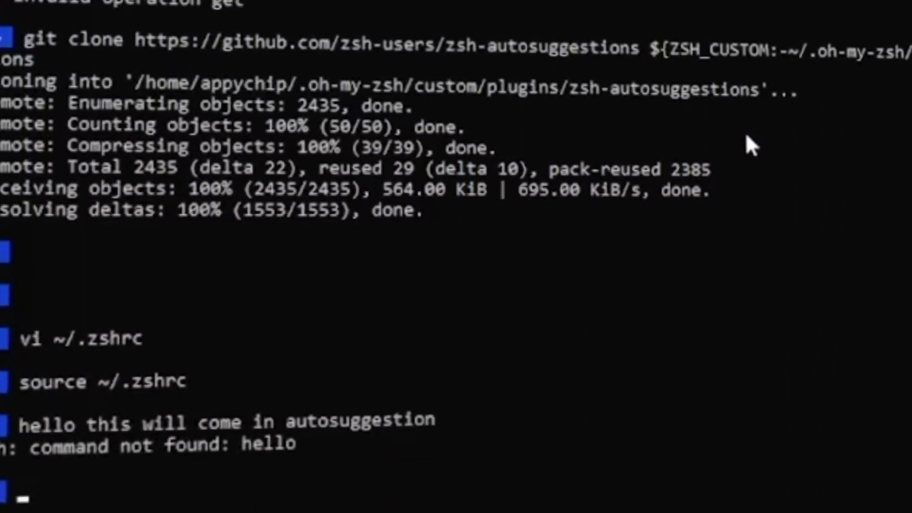
type("hello")
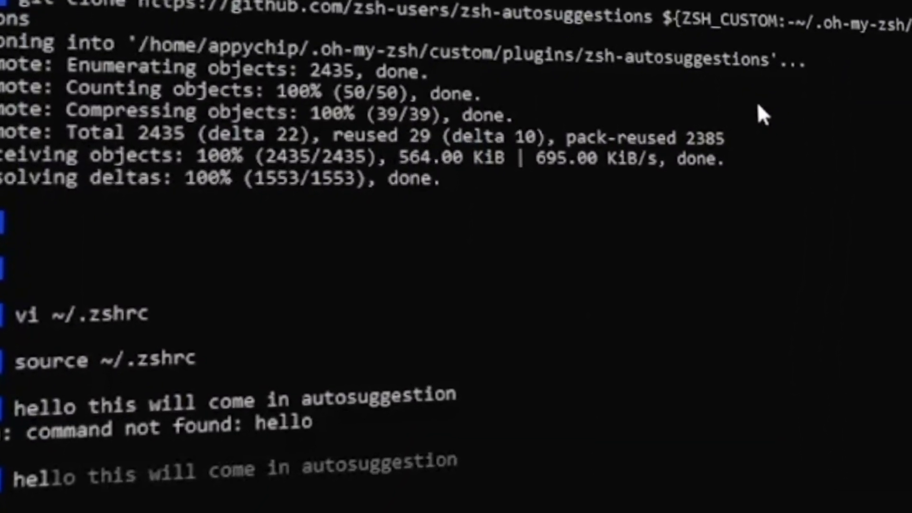
type("l")
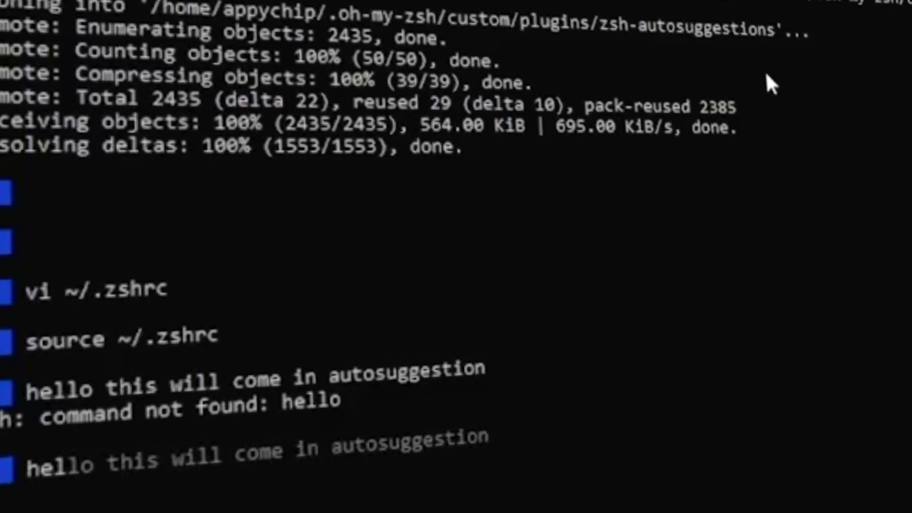
key("Right")
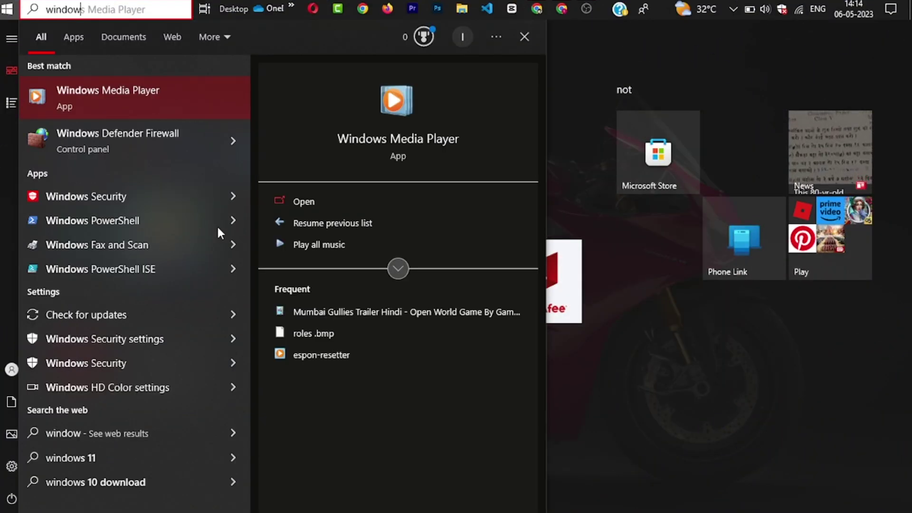
Find the Windows Features settings, toggle the Windows Subsystem for Linux feature and apply the selection
type("feature")
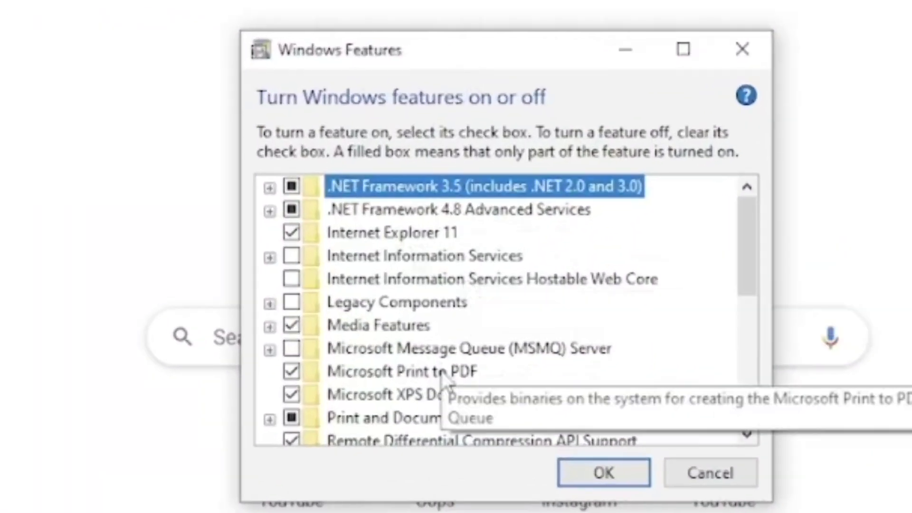
left_click_drag(746, 241, 743, 455)
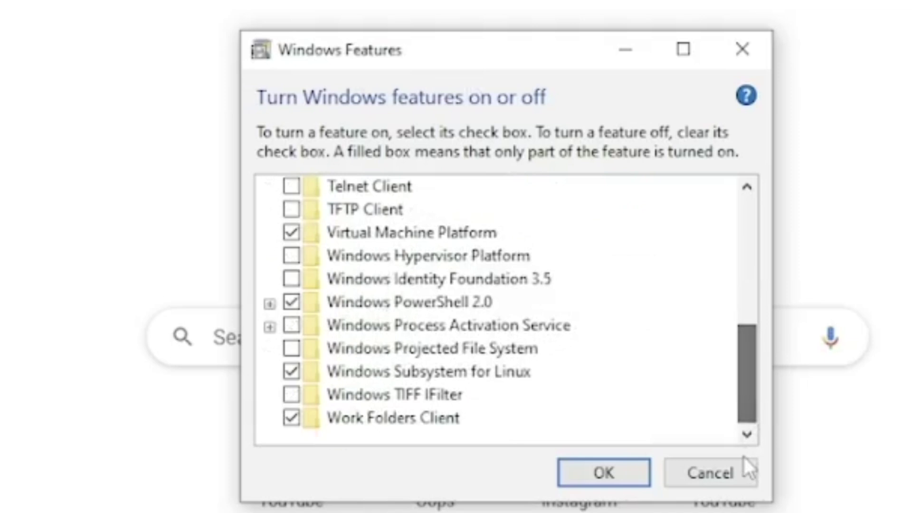
left_click(294, 371)
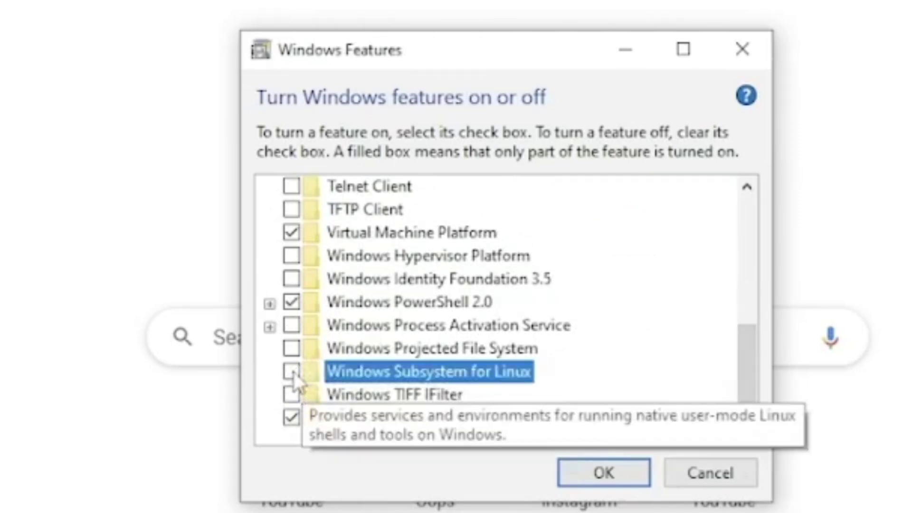
left_click(601, 471)
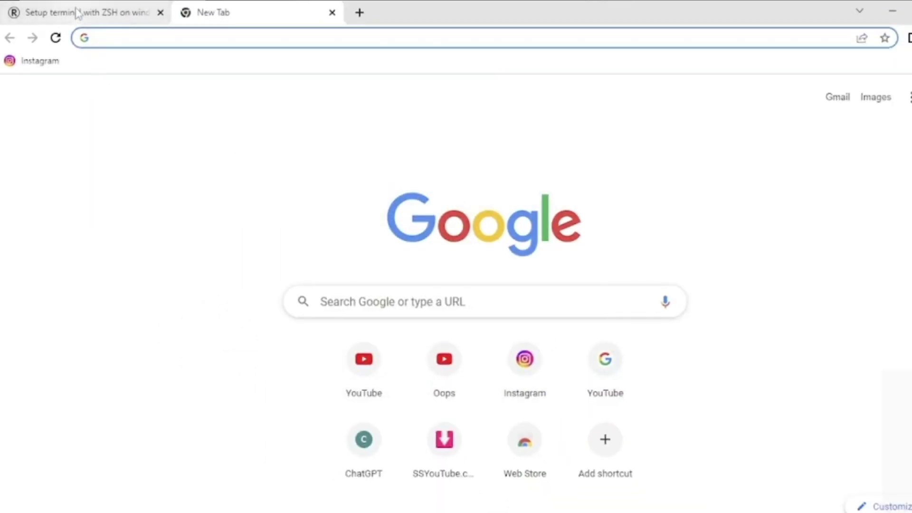
Install Ubuntu on Windows from its Microsoft Store page, reached through the ZSH setup guide, and launch it
left_click(77, 11)
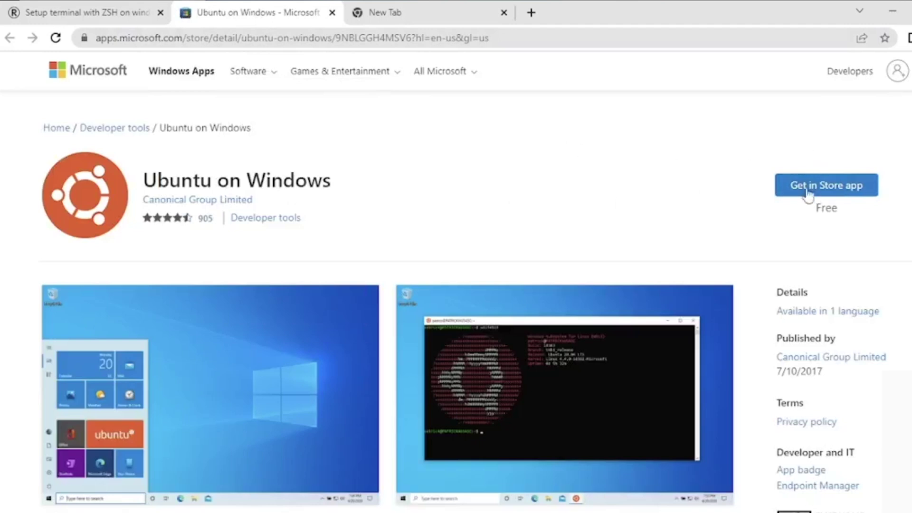
left_click(856, 195)
left_click(572, 154)
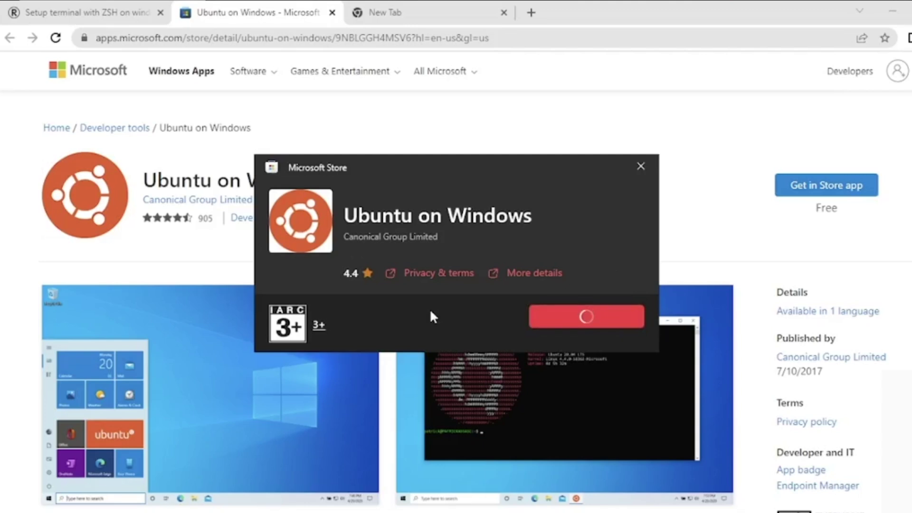
left_click(644, 328)
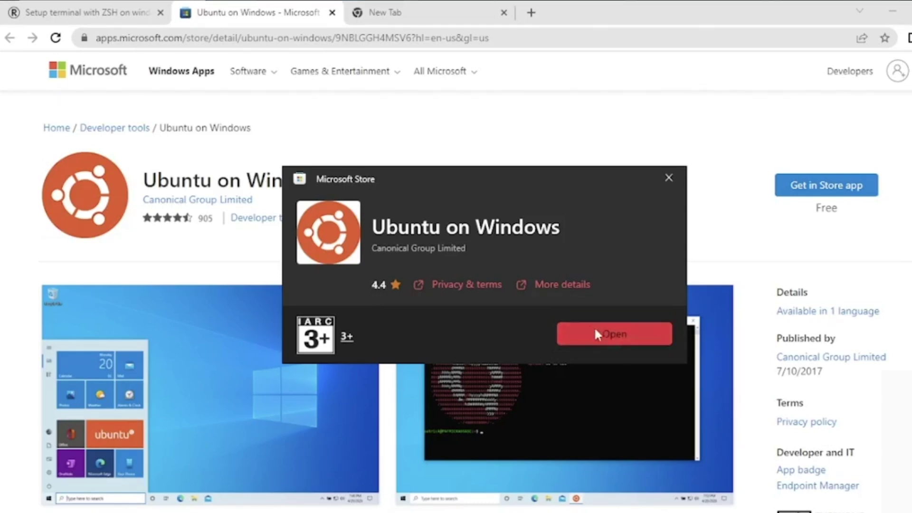
left_click(589, 331)
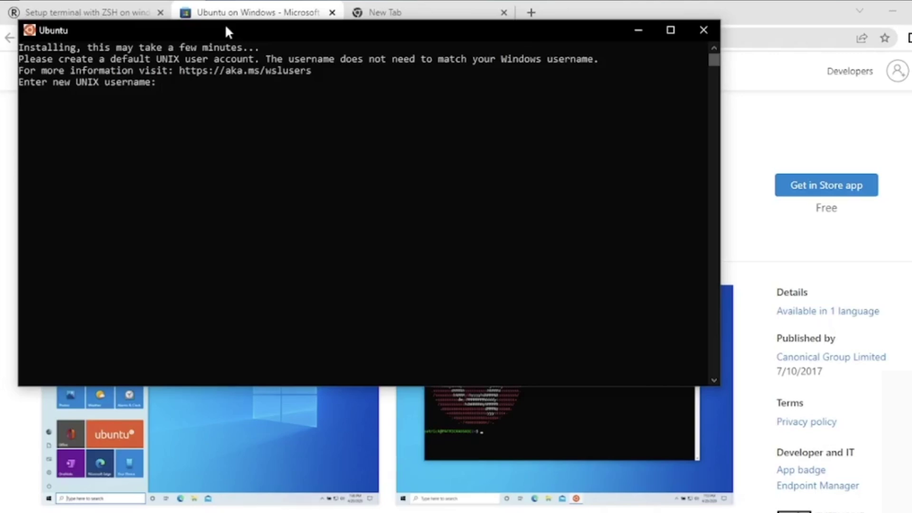
Create the default UNIX user account with the username appychip and enter and confirm its new password
type("appychip")
key("Return")
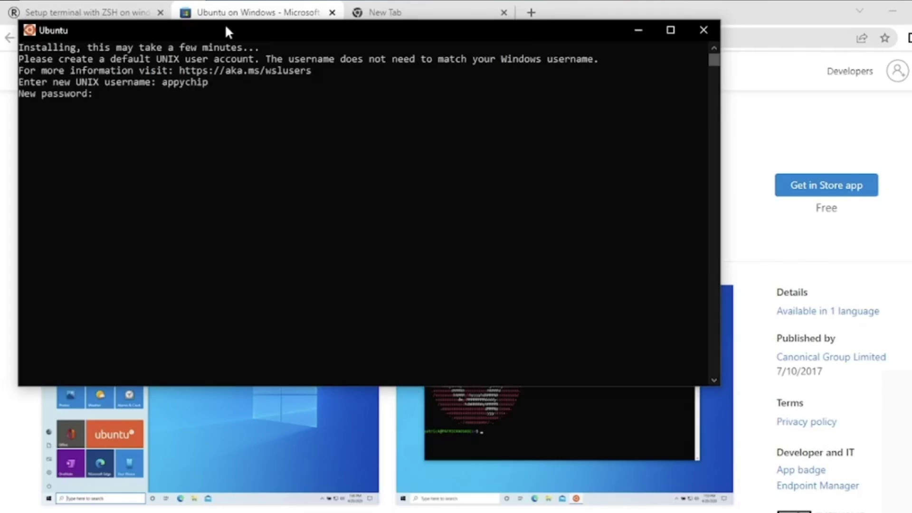
key("Return")
key("Return")
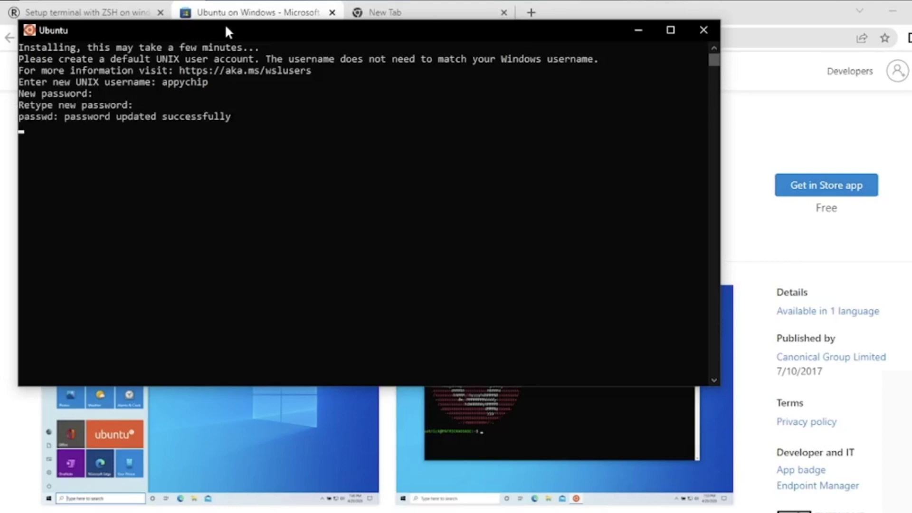
Clear the terminal and check the operating system name with the uname command
key("Return")
key("Return")
key("Return")
key("Return")
type("clear")
key("Return")
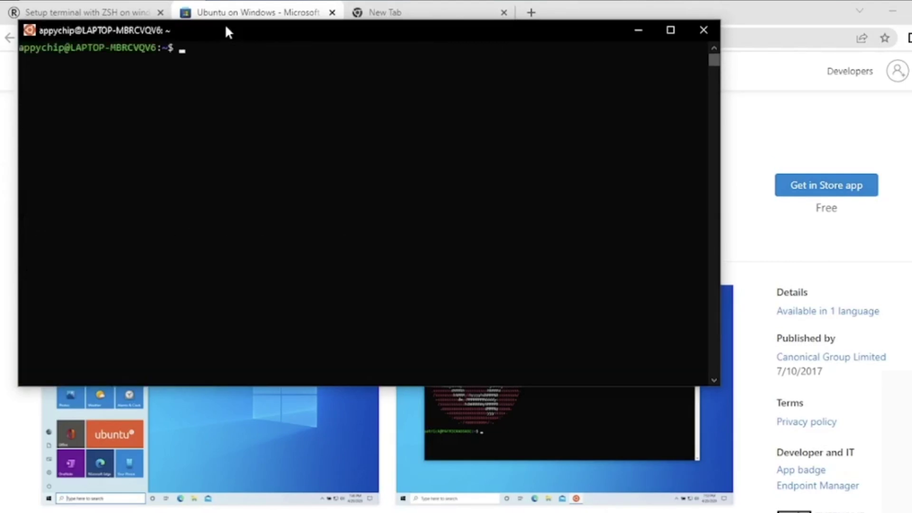
type("uname")
key("Return")
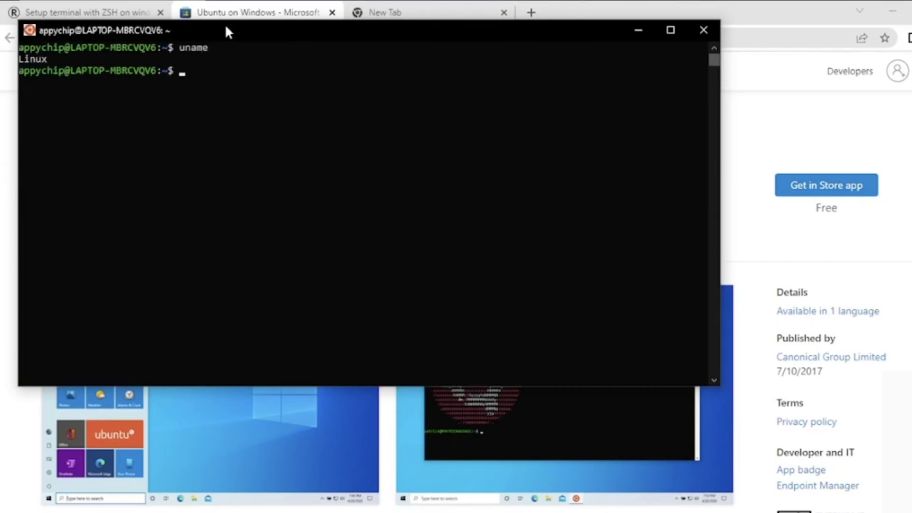
key("Return")
key("Return")
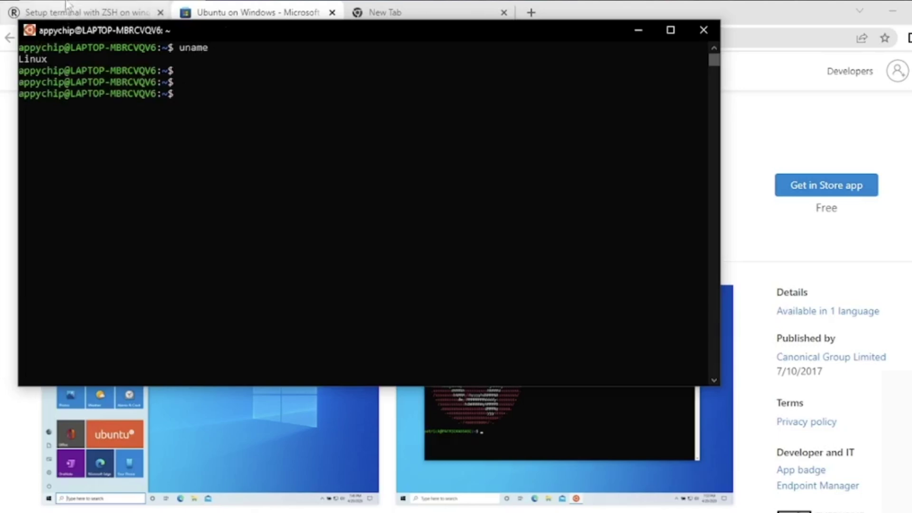
Minimize the Ubuntu terminal and launch Ubuntu on Windows through a system search for "ub"
left_click(639, 30)
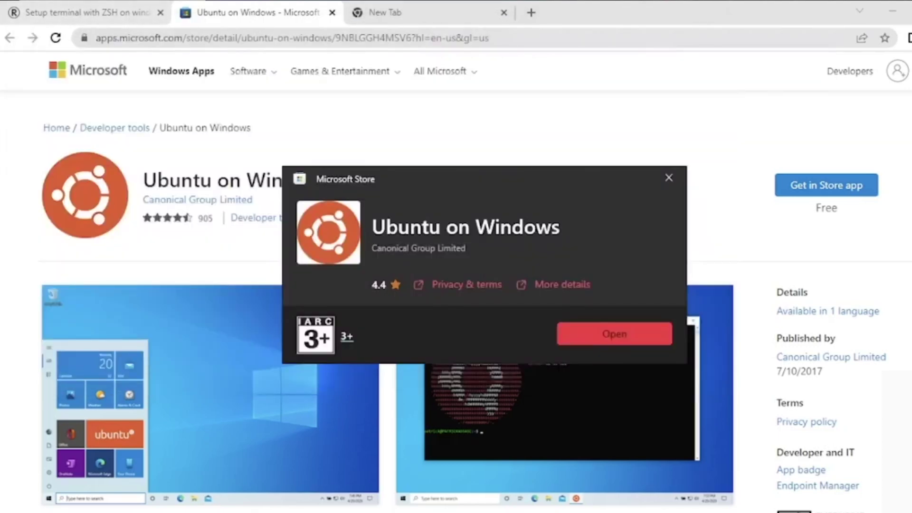
key("super")
type("ub")
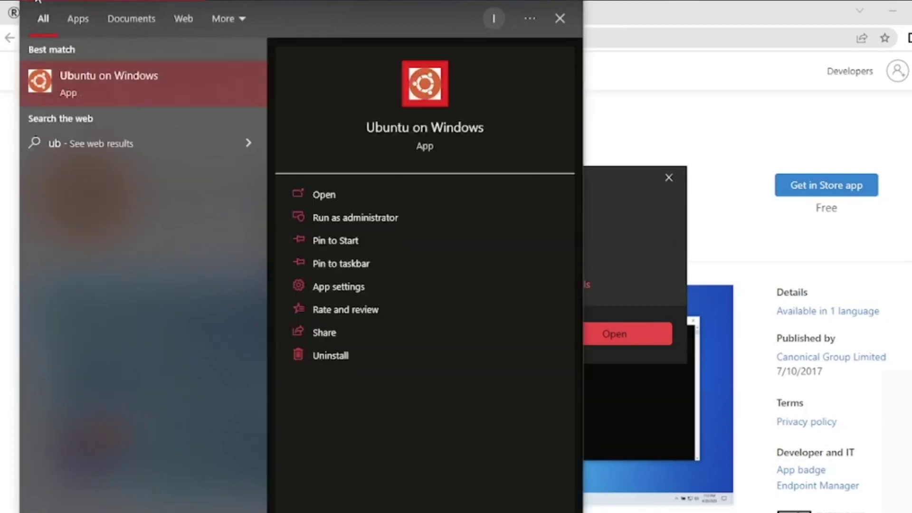
key("Return")
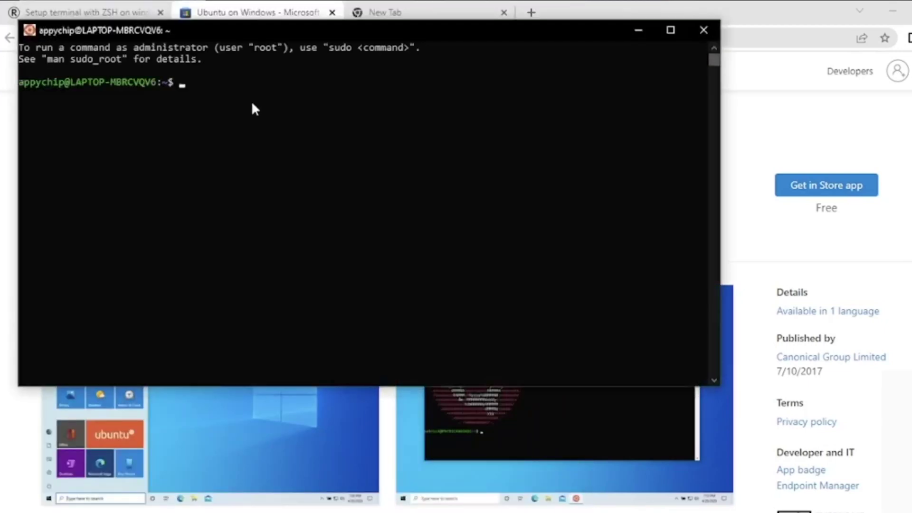
Update and upgrade the packages with "sudo apt update && sudo apt upgrade", entering the account password
left_click(251, 105)
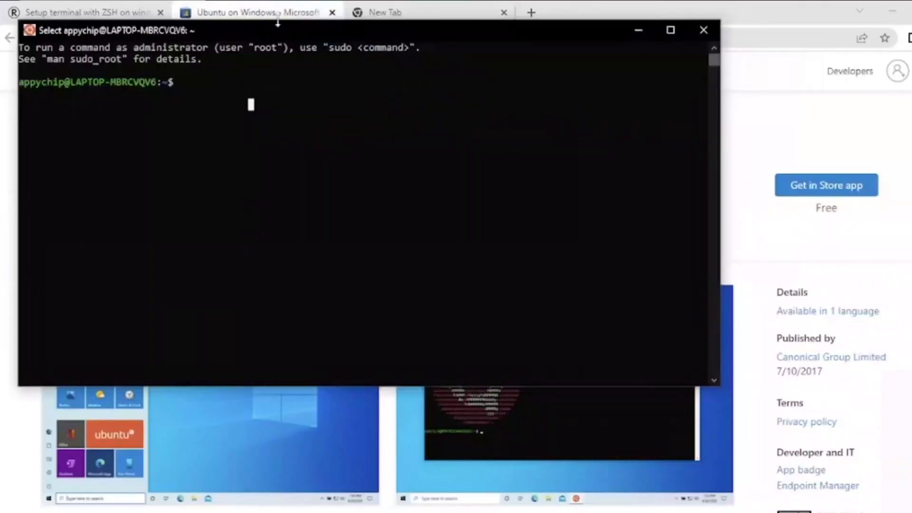
key("Escape")
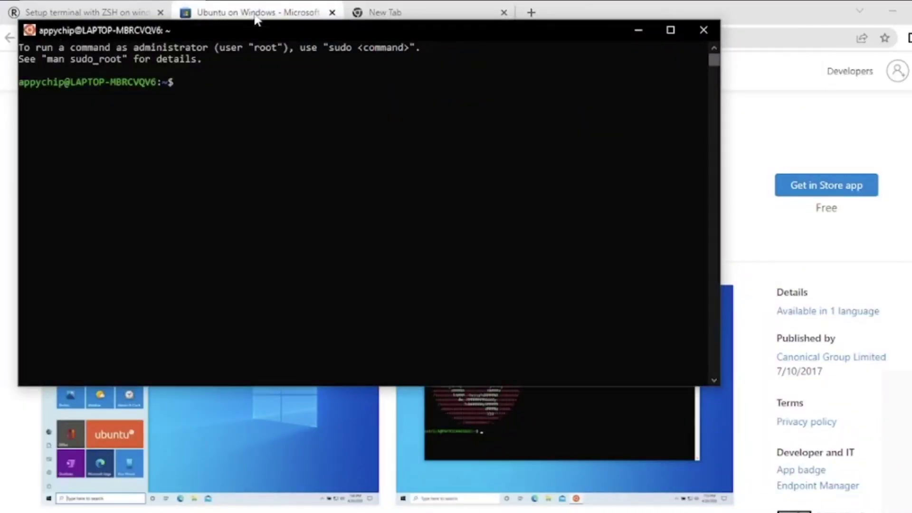
type("sudo apt update && sudo apt upgrade")
key("Return")
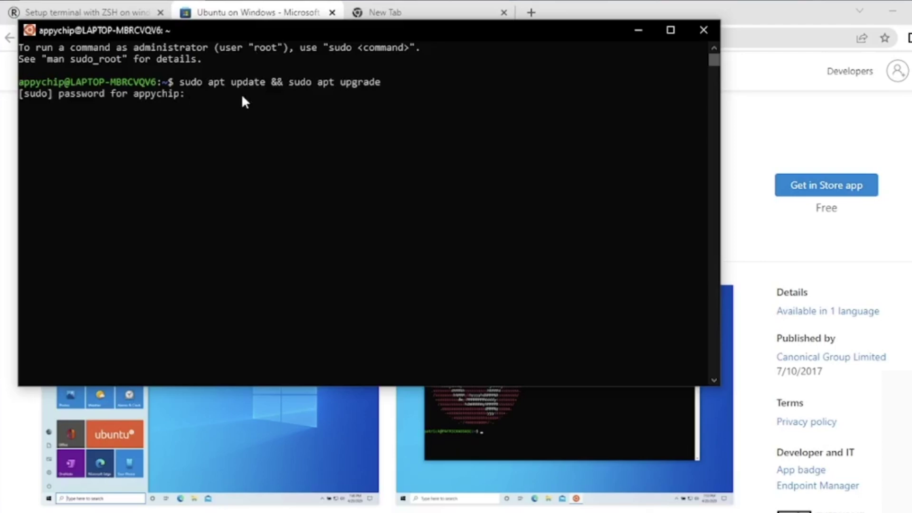
key("Return")
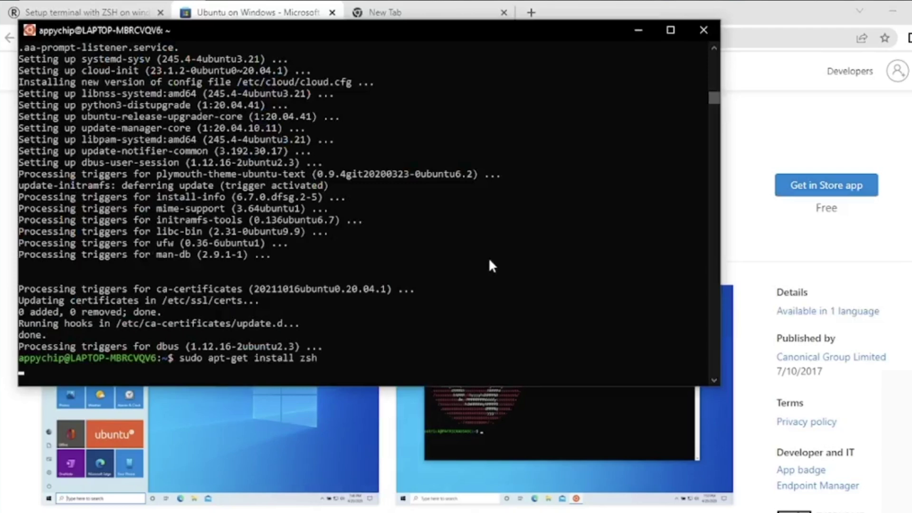
Install zsh with apt-get, answering Y, and make /usr/bin/zsh the login shell with chsh, entering the account password
type("Y")
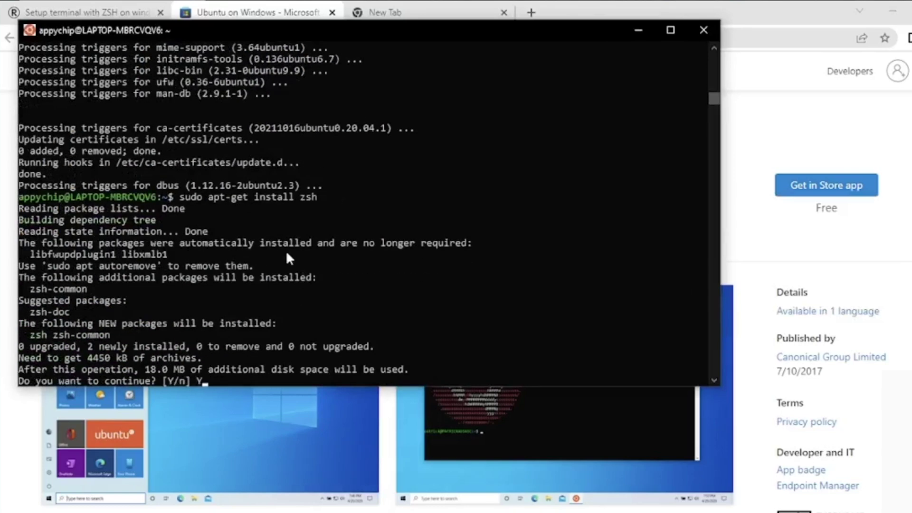
key("Return")
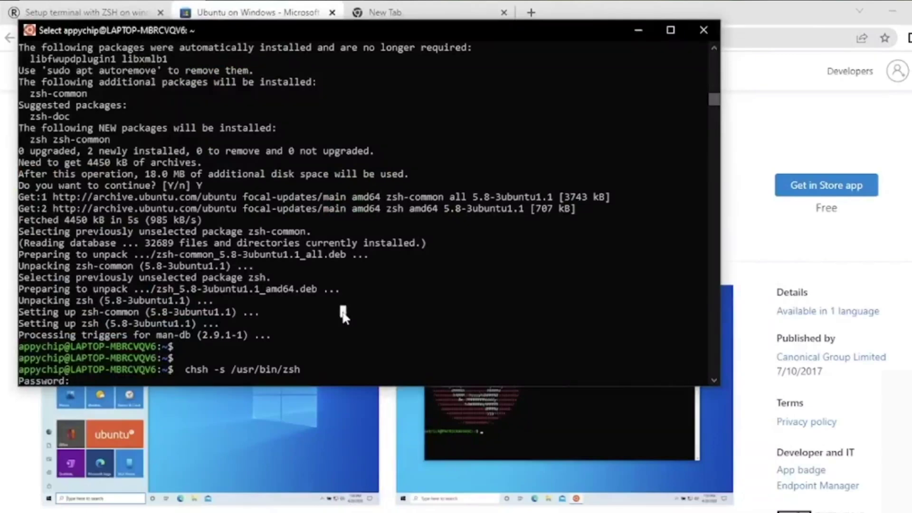
key("Escape")
key("Return")
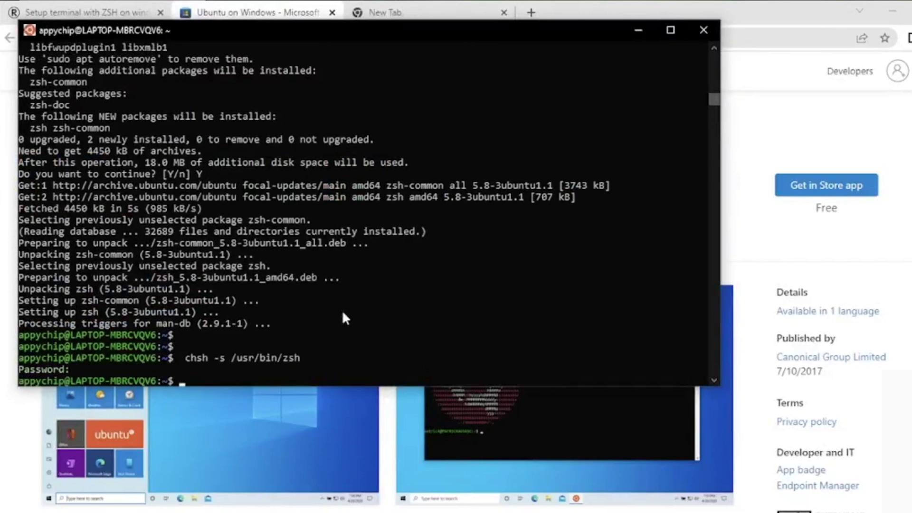
key("Return")
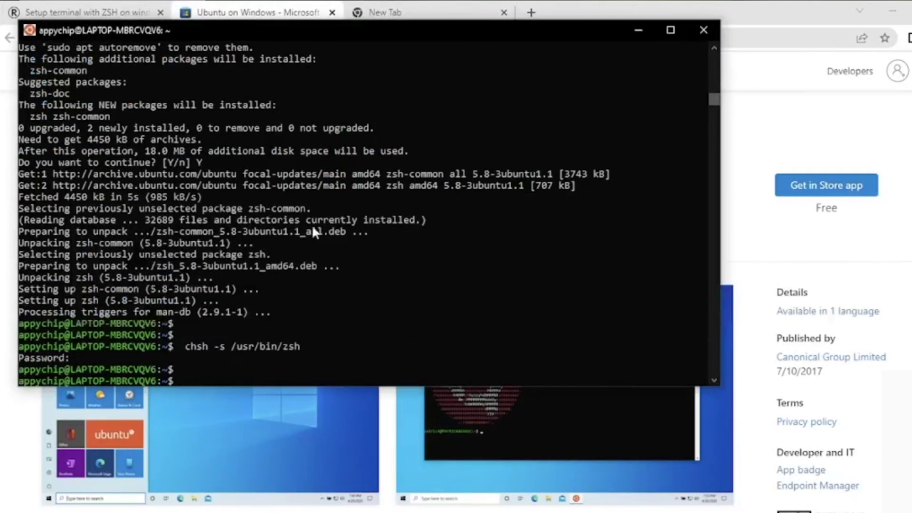
Restart the Ubuntu terminal and quit the Z Shell new-user configuration without creating a startup file
left_click(702, 31)
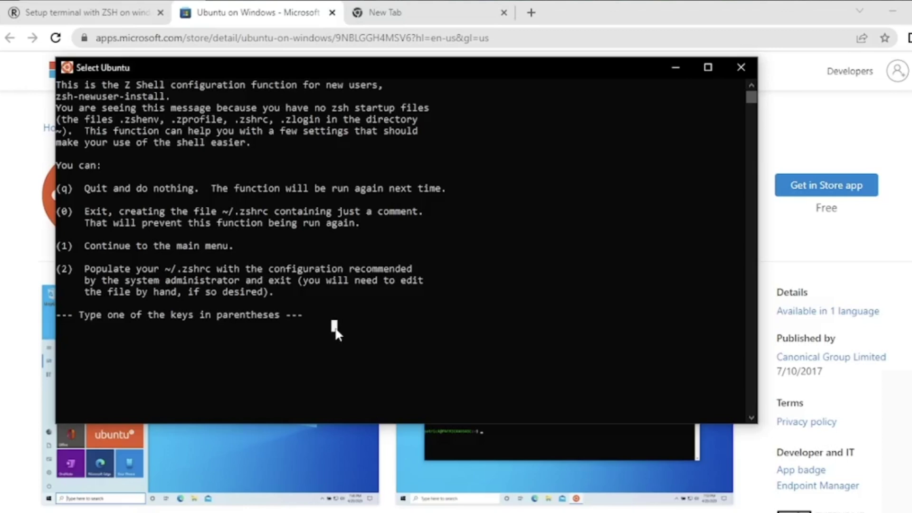
key("q")
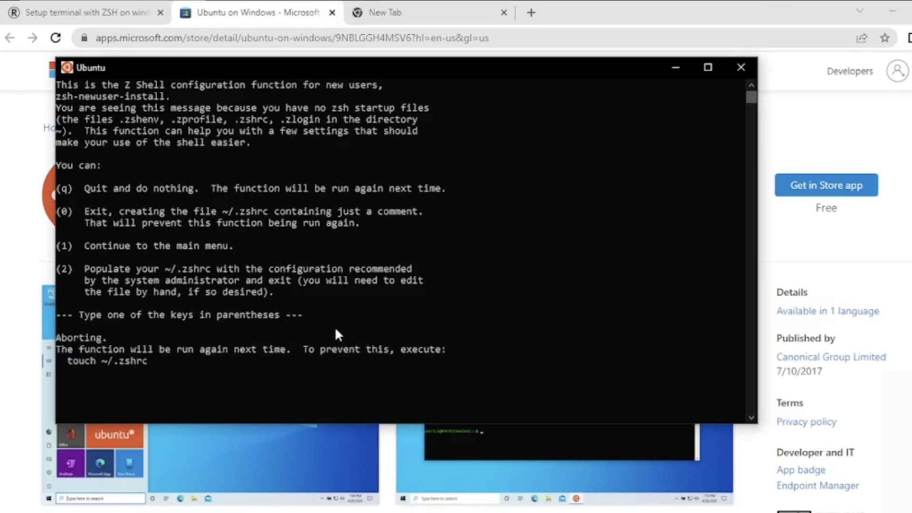
type("2")
Install Oh My Zsh by running its install.sh script from the robbyrussell/oh-my-zsh repository through curl
key("Return")
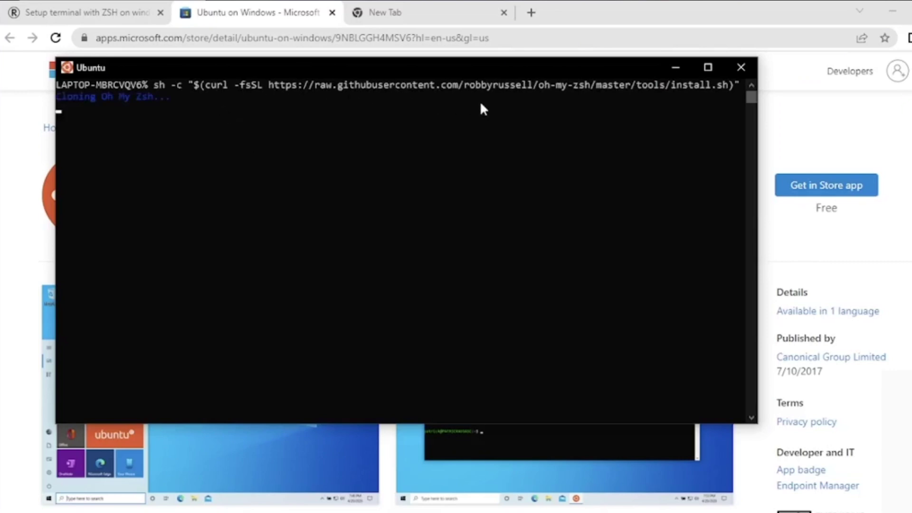
left_click(605, 118)
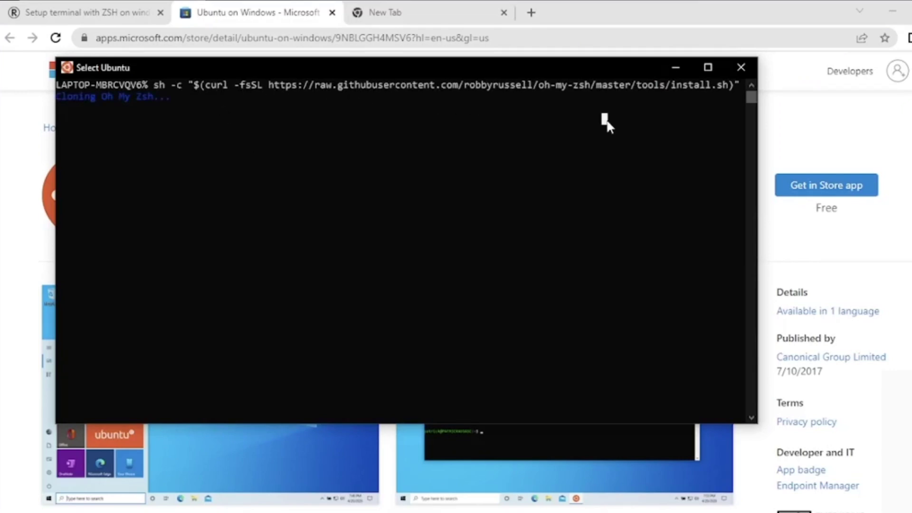
key("Escape")
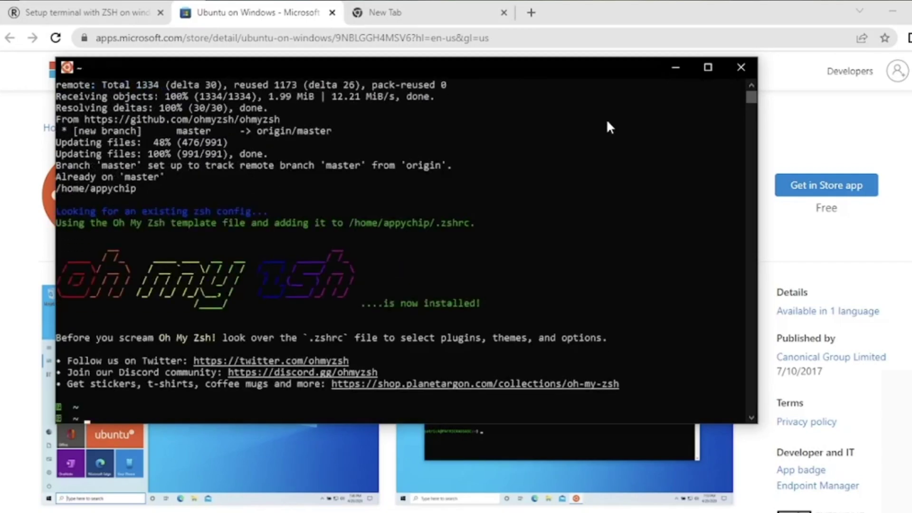
key("Return")
key("Return")
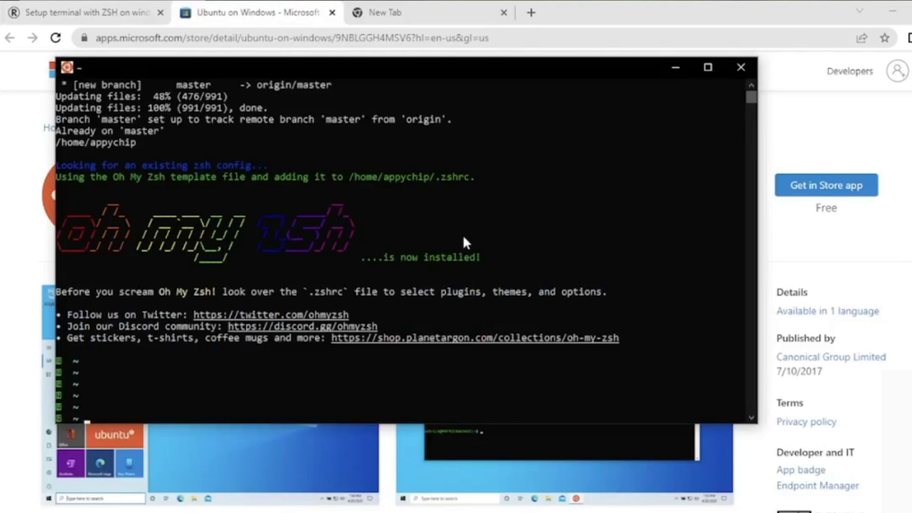
Clone the romkatv/powerlevel10k theme repository with depth 1 into $ZSH_CUSTOM/themes/powerlevel10k
right_click(357, 273)
key("Return")
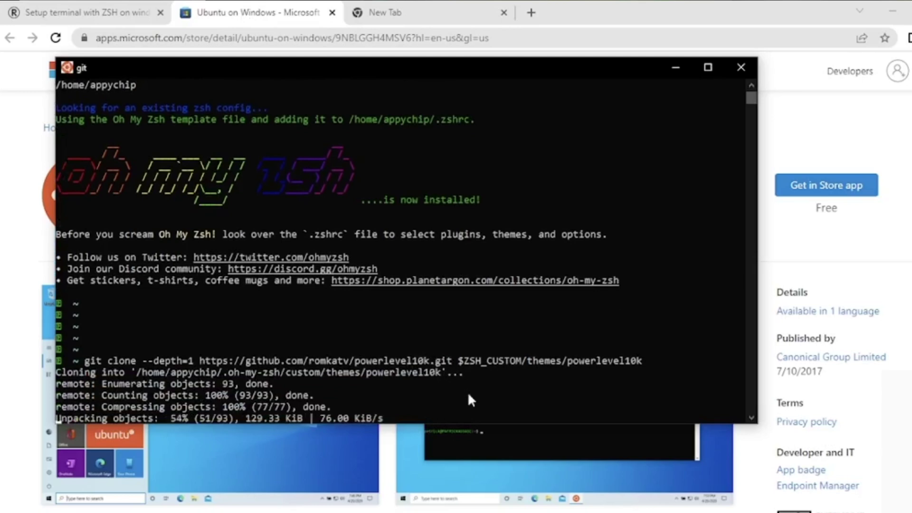
Open the ~/.zshrc configuration file in vi
left_click(467, 394)
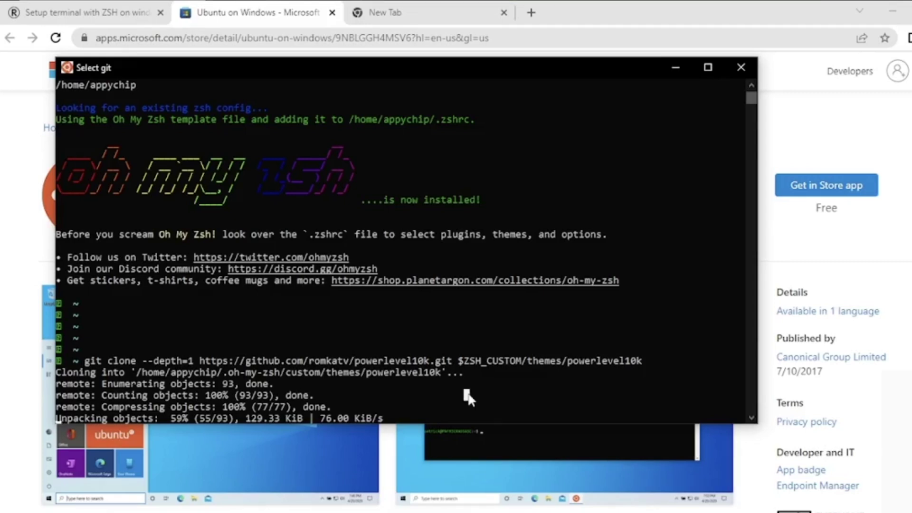
key("Escape")
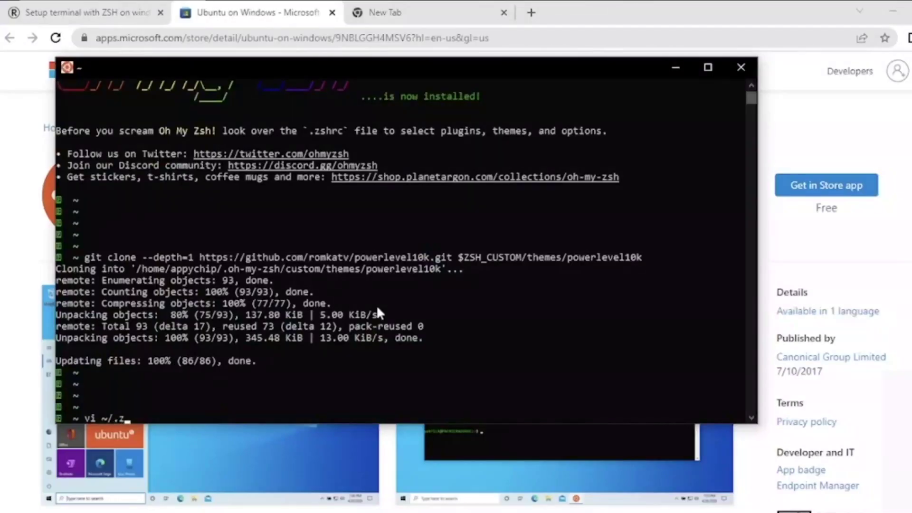
type("sh")
key("Tab")
type("r")
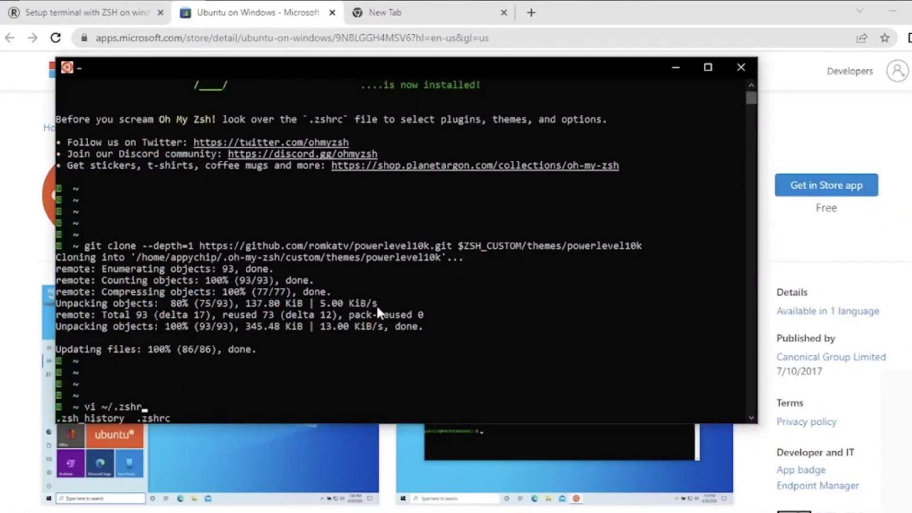
type("c")
key("Return")
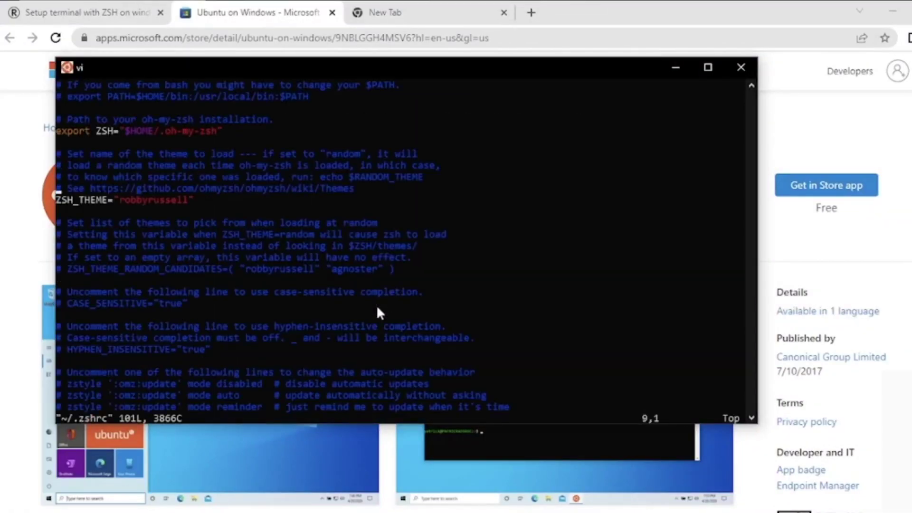
Comment out the robbyrussell theme line, add ZSH_THEME="powerlevel10k/powerlevel10k" below it, and save and close the file
key("Down")
key("Down")
type("i")
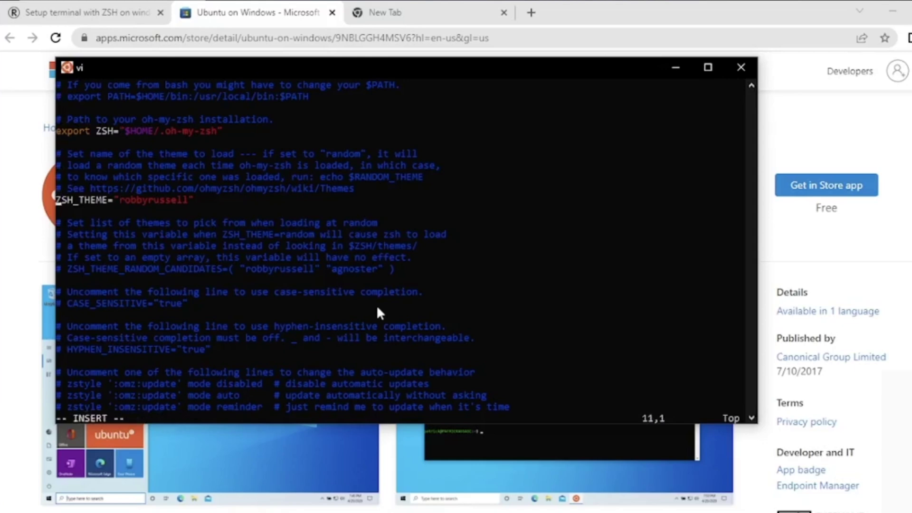
type("#")
key("End")
key("Return")
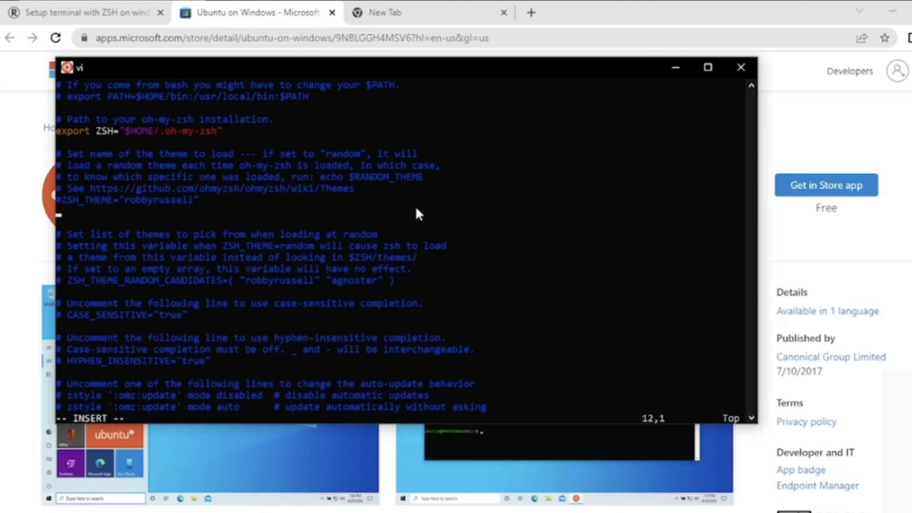
right_click(528, 217)
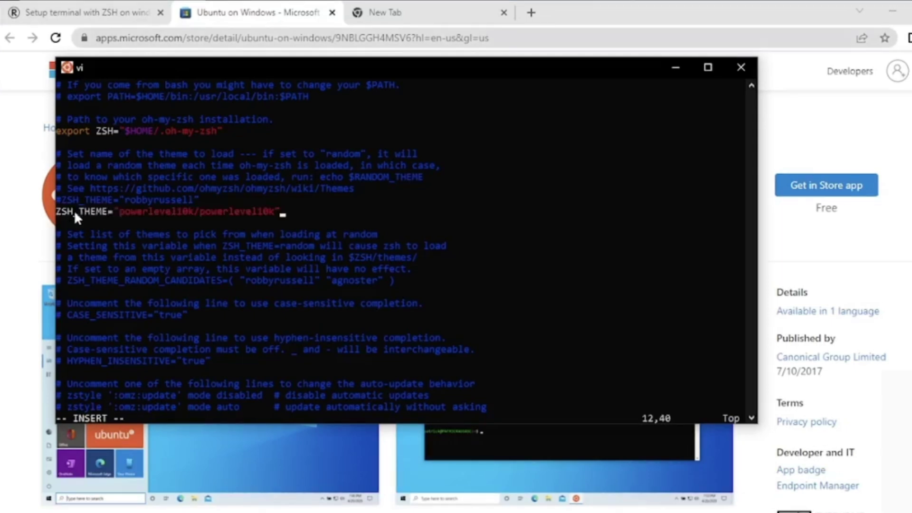
key("Escape")
type(":wq")
key("Return")
Close the Ubuntu terminal and start a new WSL session to launch the Powerlevel10k configuration wizard
type("ls")
key("Return")
left_click(308, 199)
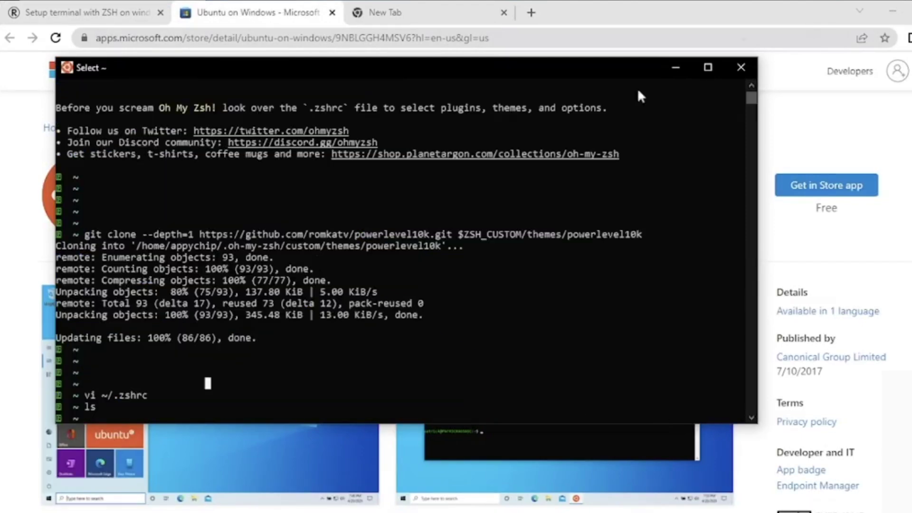
left_click(733, 71)
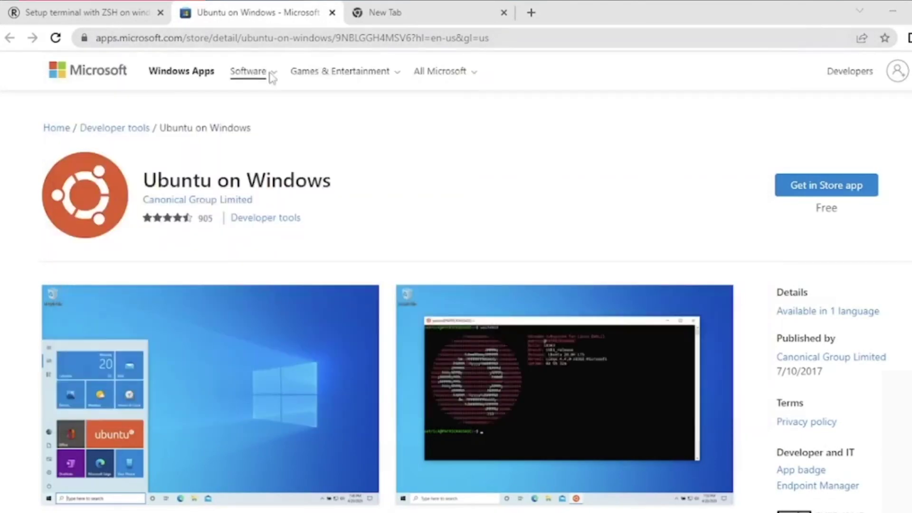
key("super")
type("wsl")
key("Return")
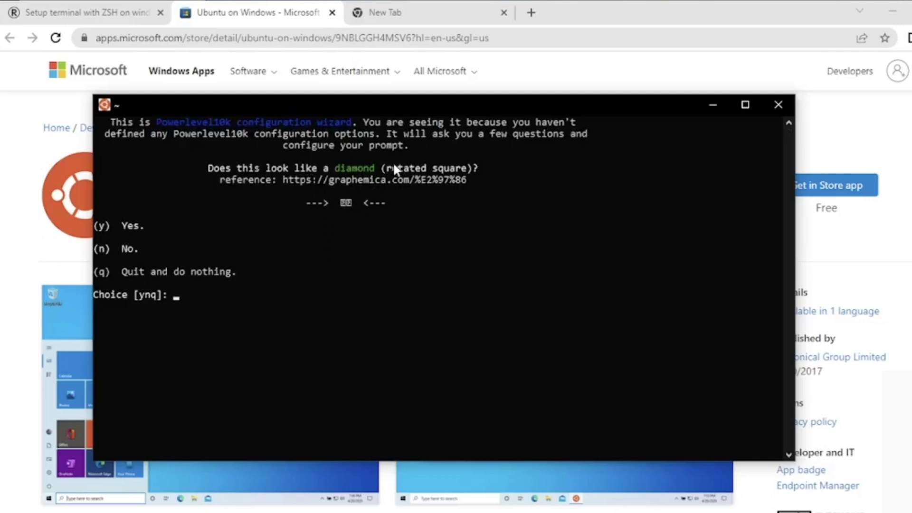
Answer Yes to the Powerlevel10k wizard's diamond and lock glyph questions
left_click(346, 206)
key("y")
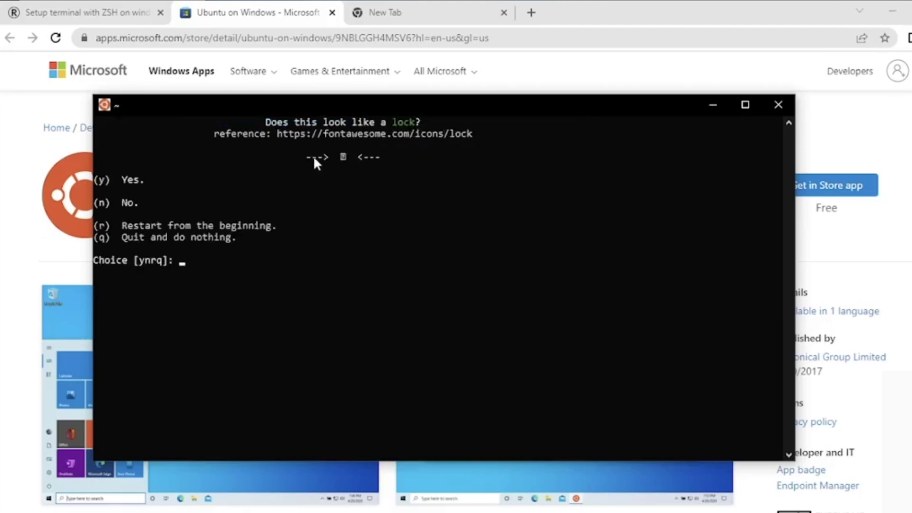
key("y")
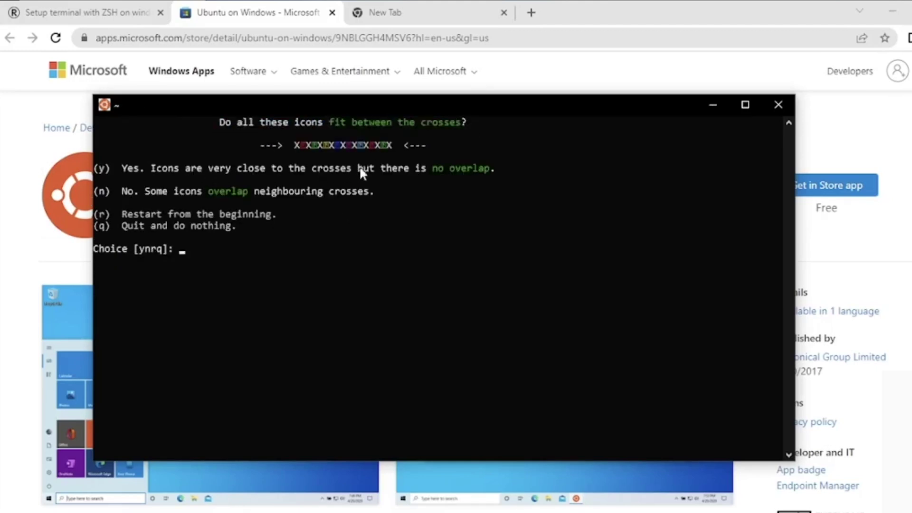
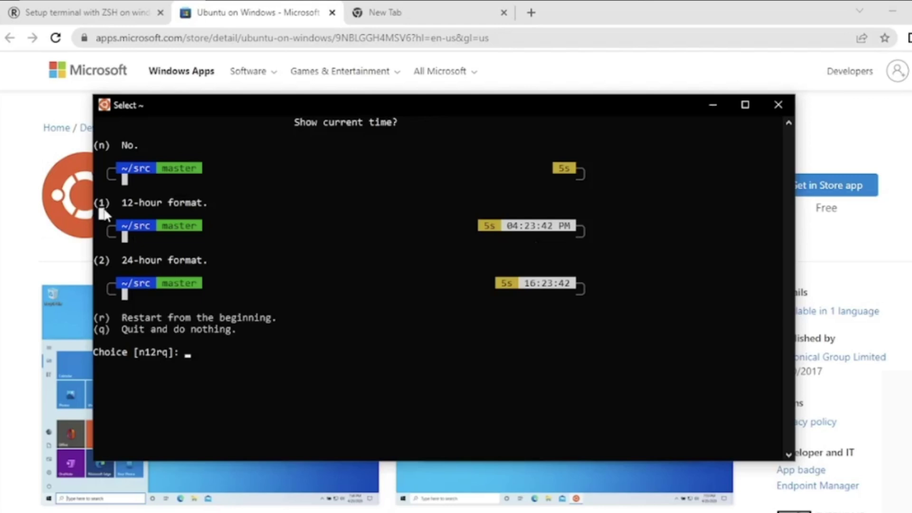
Choose the 12-hour time format, flat prompt heads and tails, one-line height, sparse spacing and few icons in the wizard
key("1")
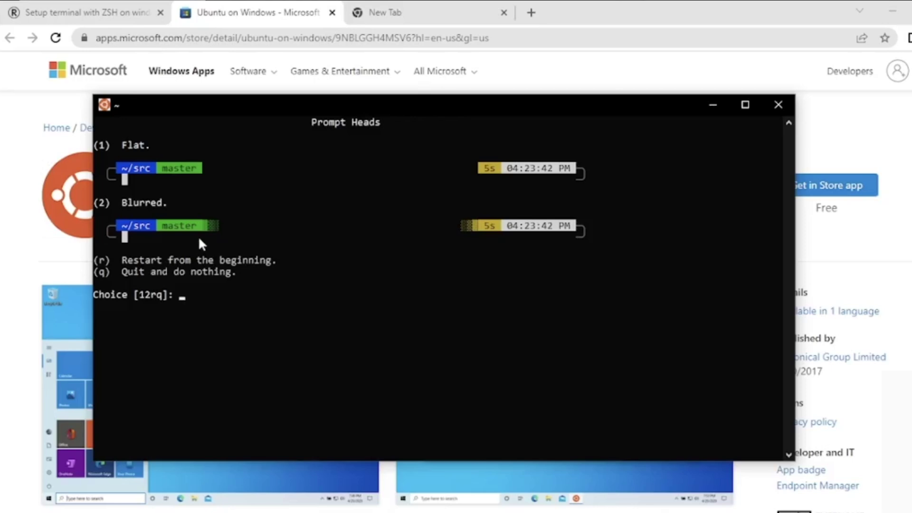
key("1")
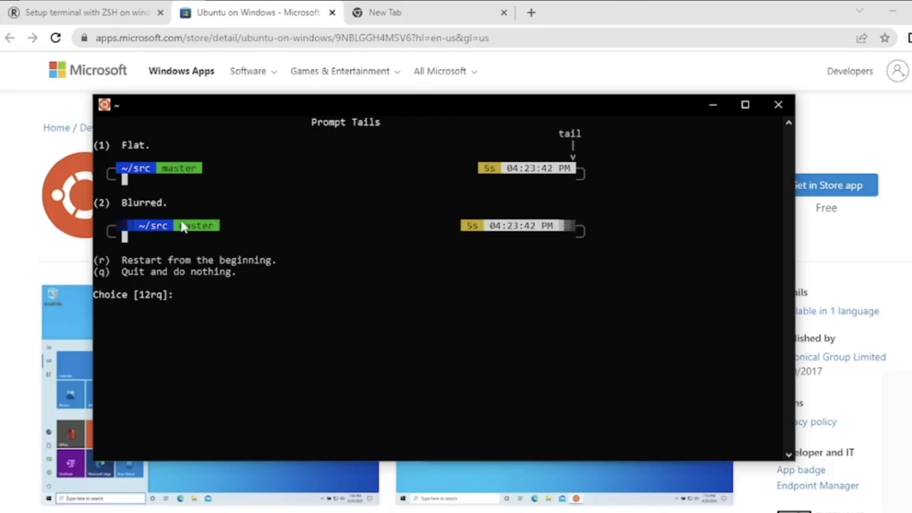
key("1")
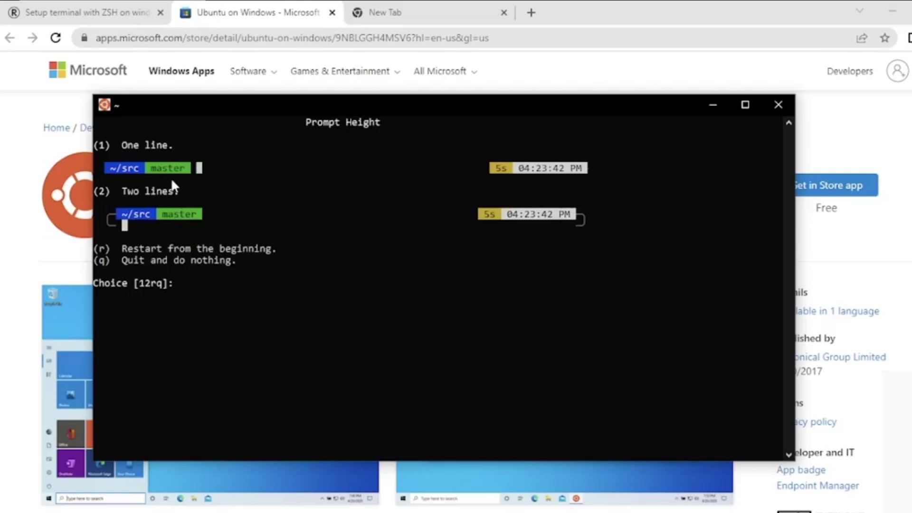
key("1")
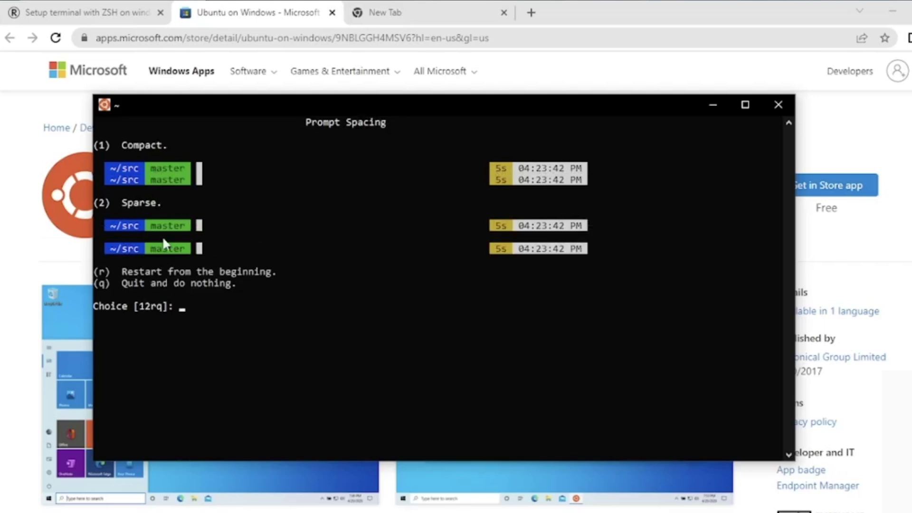
key("2")
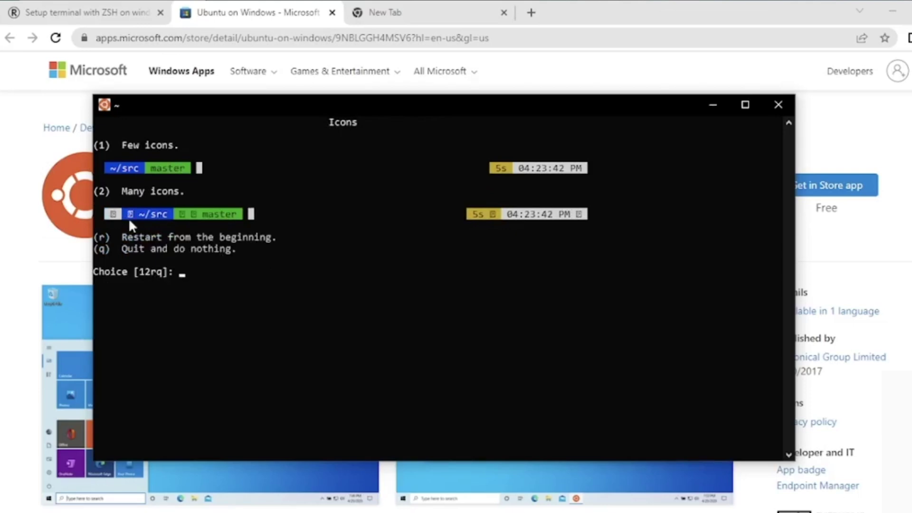
key("1")
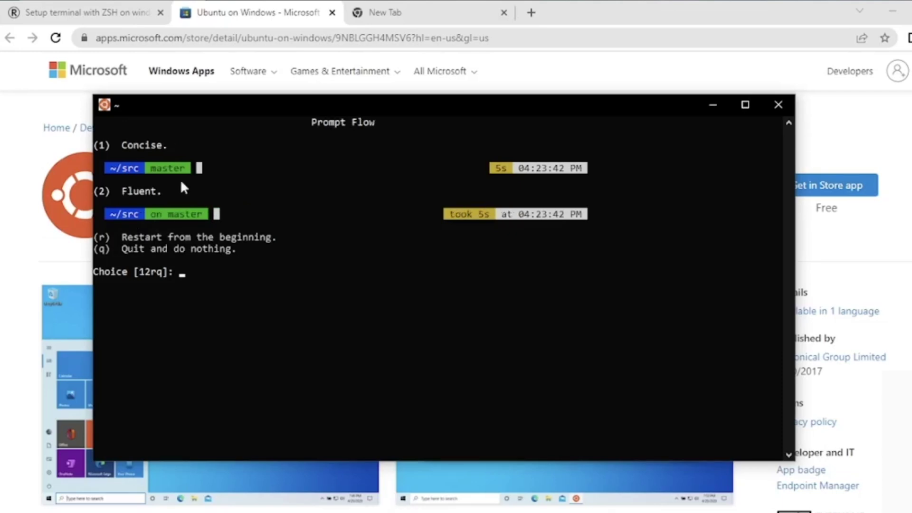
Choose concise prompt flow, answer the transient prompt question, select Verbose instant prompt mode and apply the changes to ~/.zshrc
left_click(354, 192)
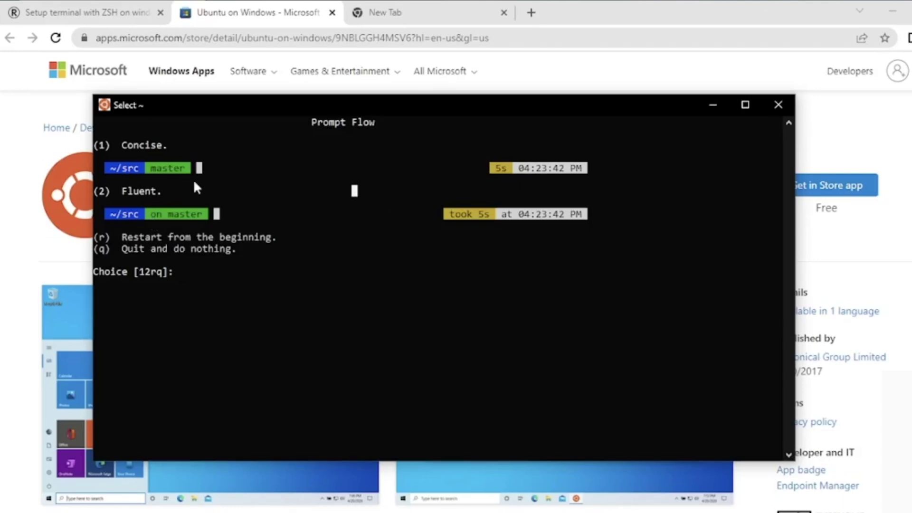
key("1")
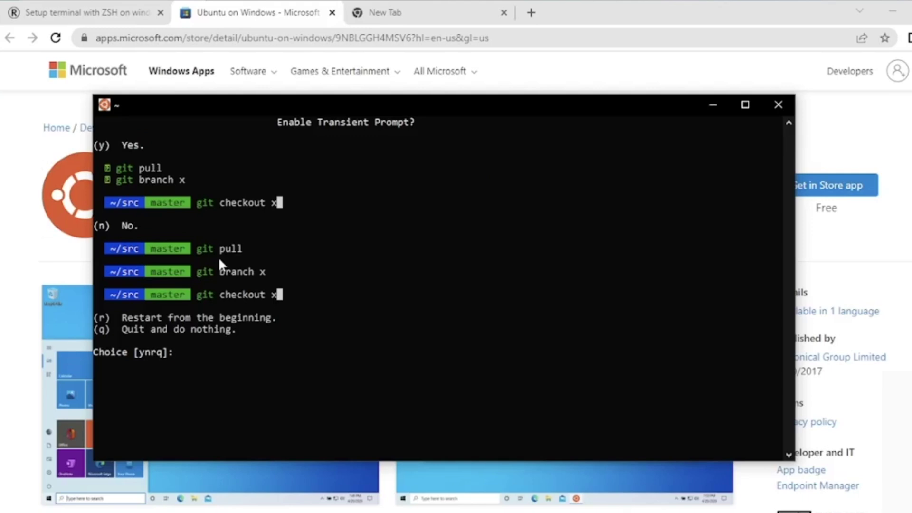
left_click(354, 294)
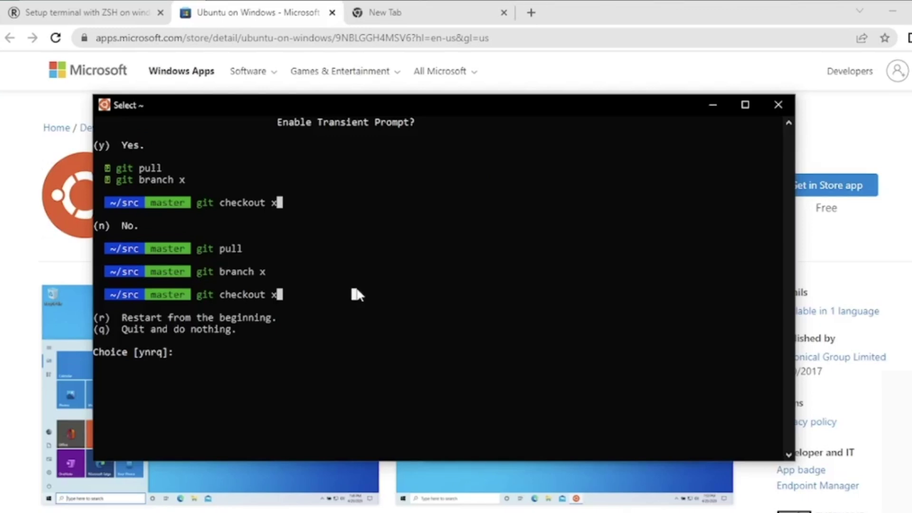
key("y")
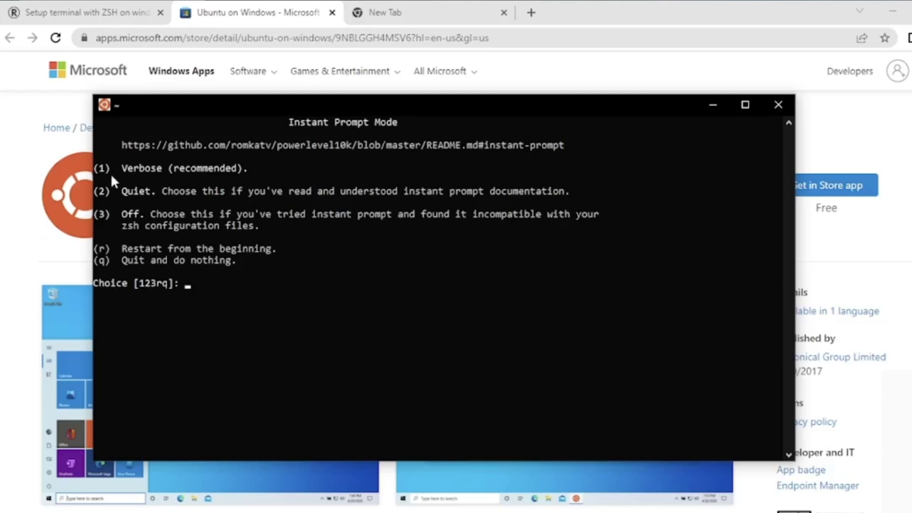
key("1")
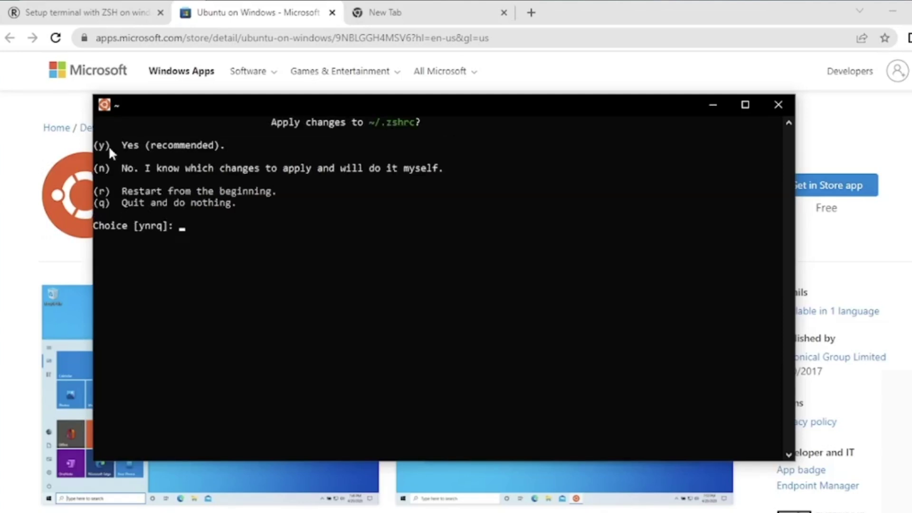
key("y")
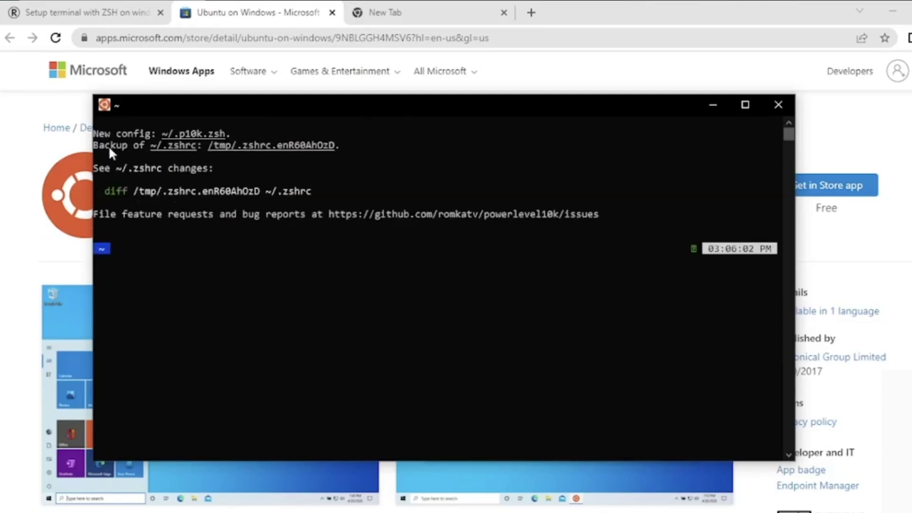
Enter a few blank prompts to try the new theme and clear the terminal
key("Return")
key("Return")
key("Return")
key("Return")
type("clear")
key("Return")
Try to run apt get update in the themed terminal
type("ap")
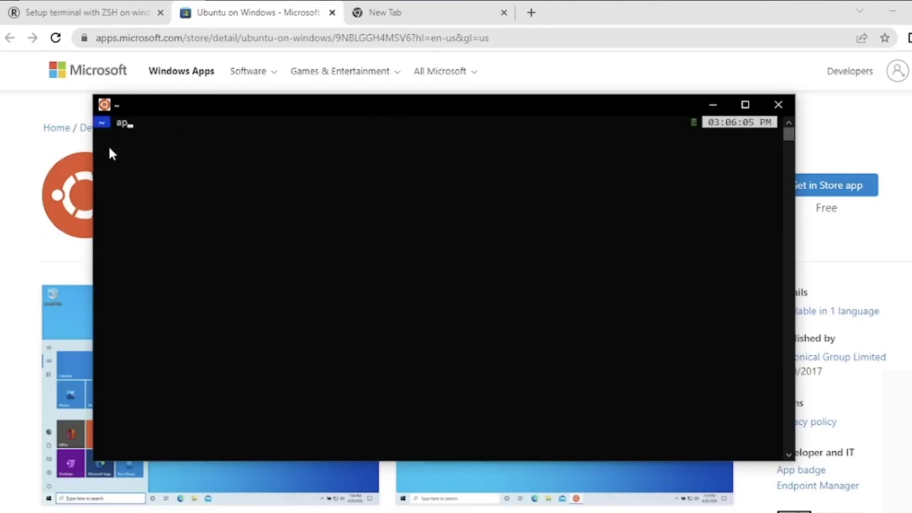
type("t get update")
key("Return")
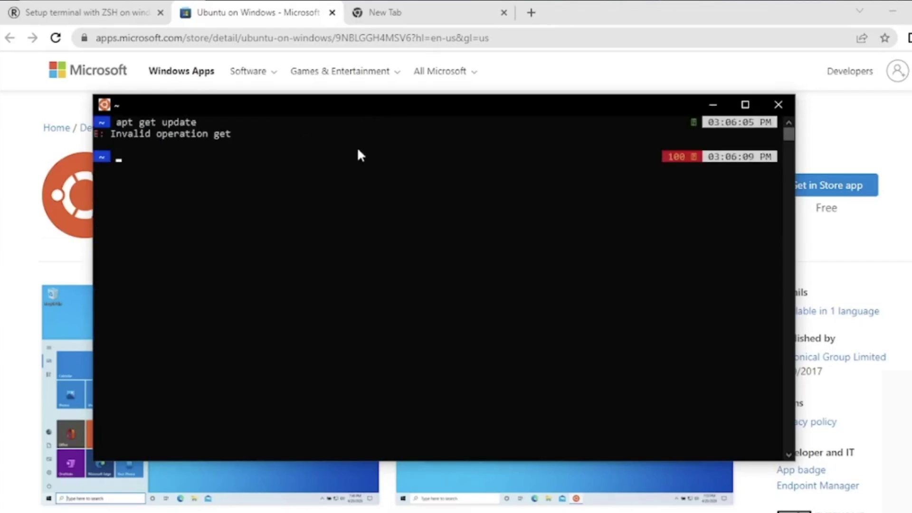
Clone the zsh-users/zsh-autosuggestions repository into ${ZSH_CUSTOM:-~/.oh-my-zsh/custom}/plugins/zsh-autosuggestions
left_click(338, 172)
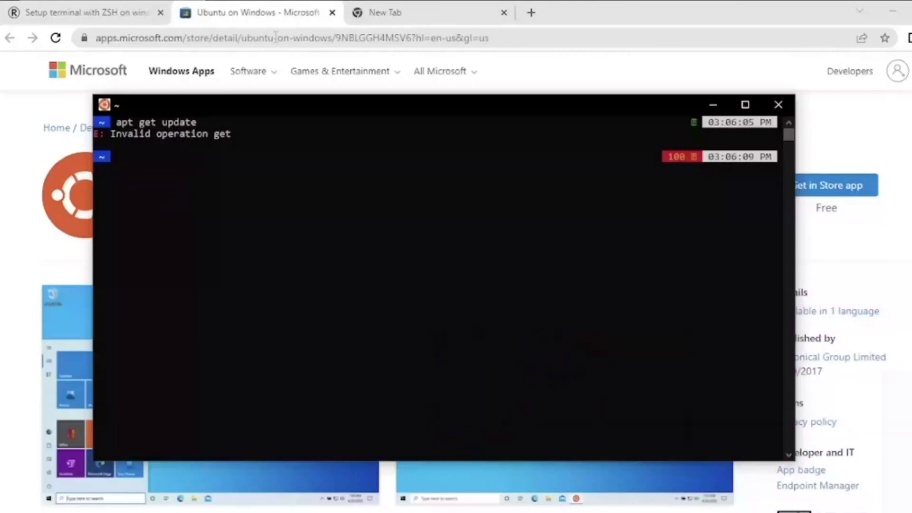
type("git clone https://github.com/zsh-users/zsh-autosuggestions ${ZSH_CUSTOM:-~/.oh-my-zsh/custom}/plugins/zsh-autosuggestions")
key("Return")
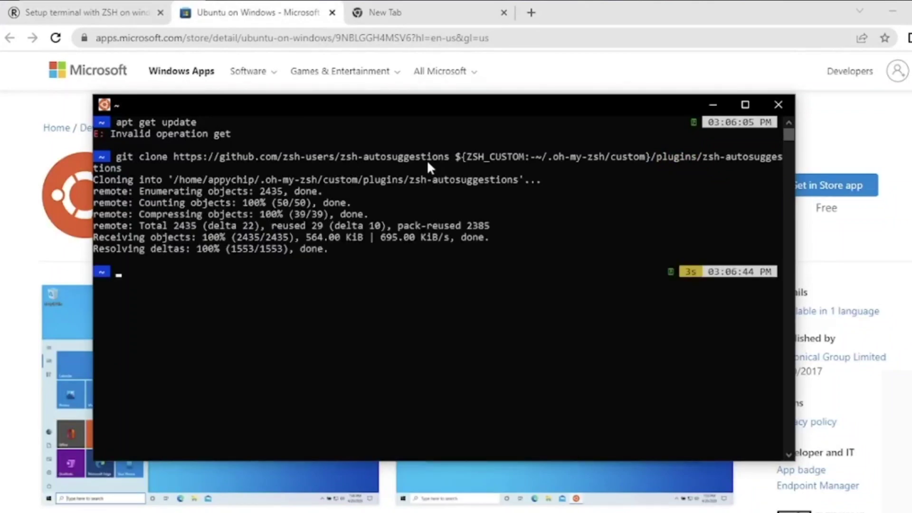
key("Return")
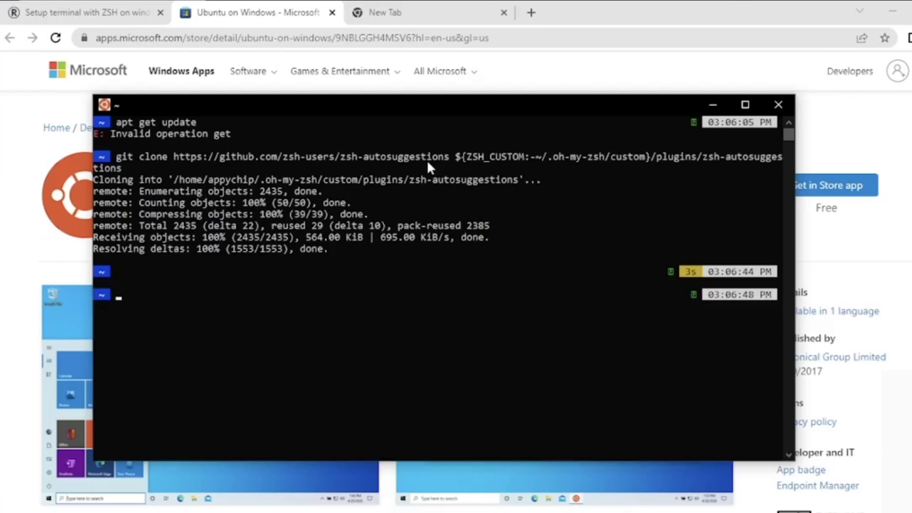
Highlight the zsh-autosuggestions repository name and the destination path in the git clone command
scroll(285, 83, "down", 2)
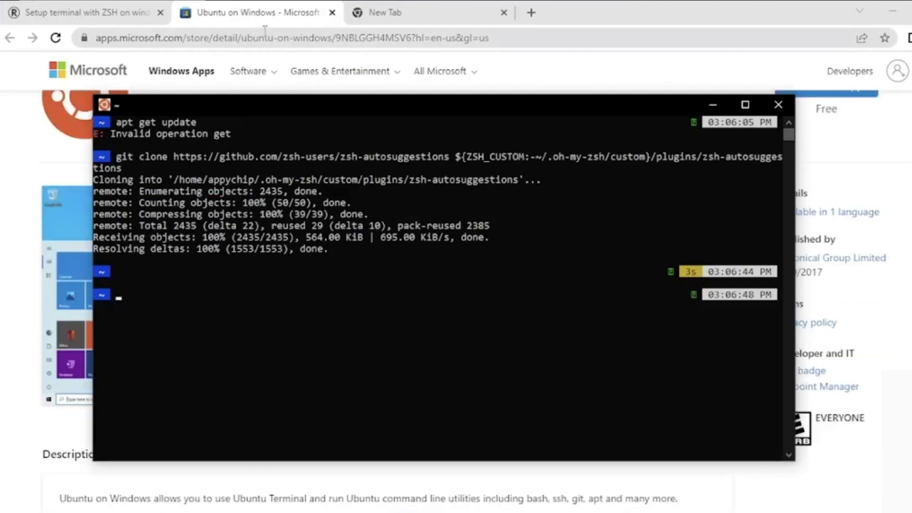
left_click_drag(335, 157, 452, 163)
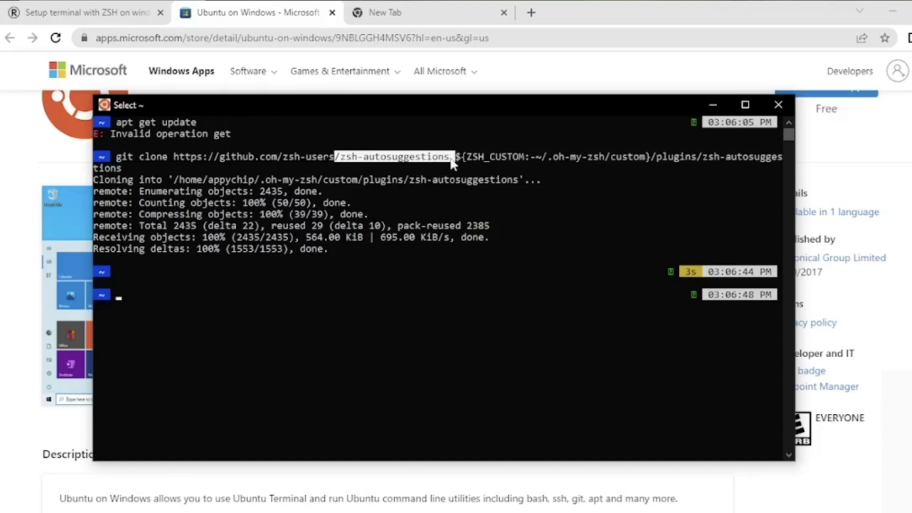
right_click(413, 162)
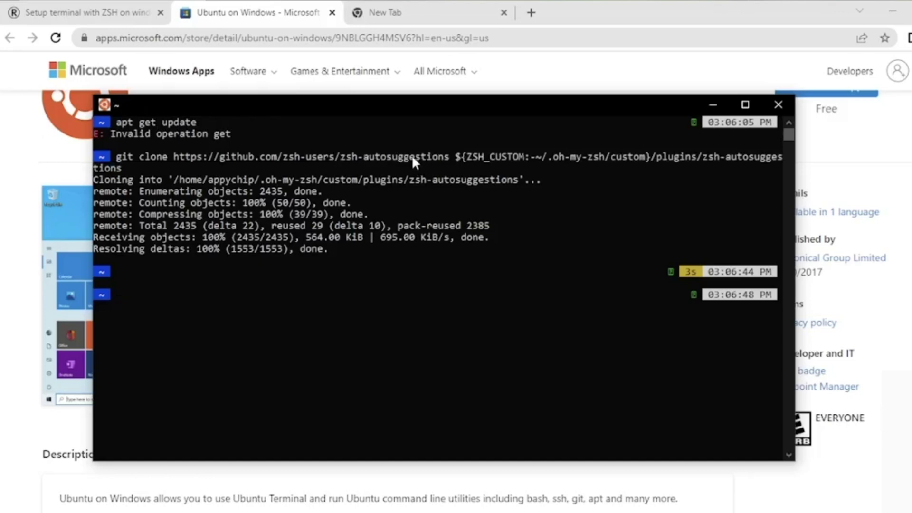
left_click_drag(412, 158, 422, 169)
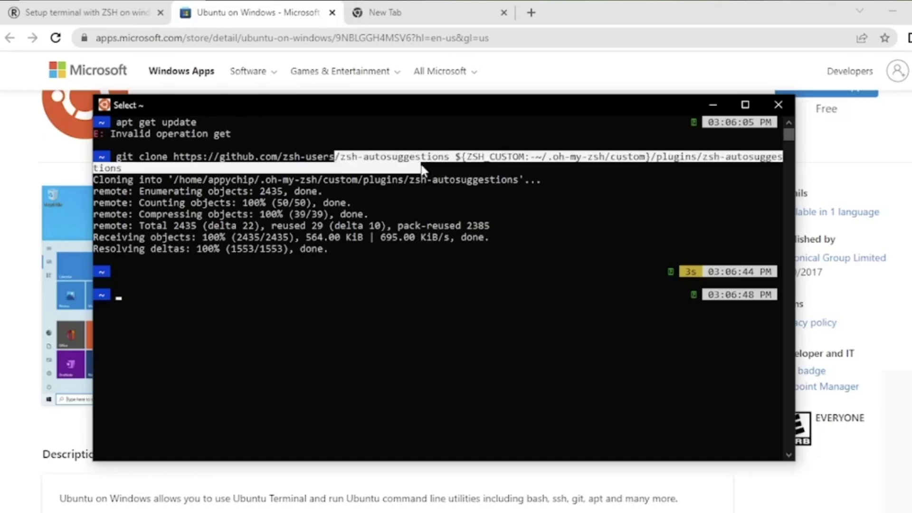
right_click(452, 159)
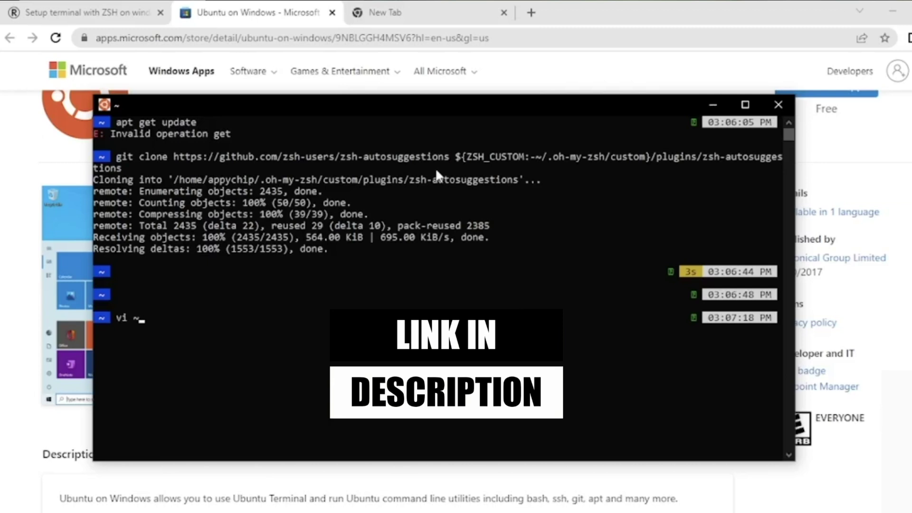
Open ~/.zshrc in vi and search for plugins to reach the plugins=(git) line
type("/.zsh")
key("Tab")
type("r")
key("Tab")
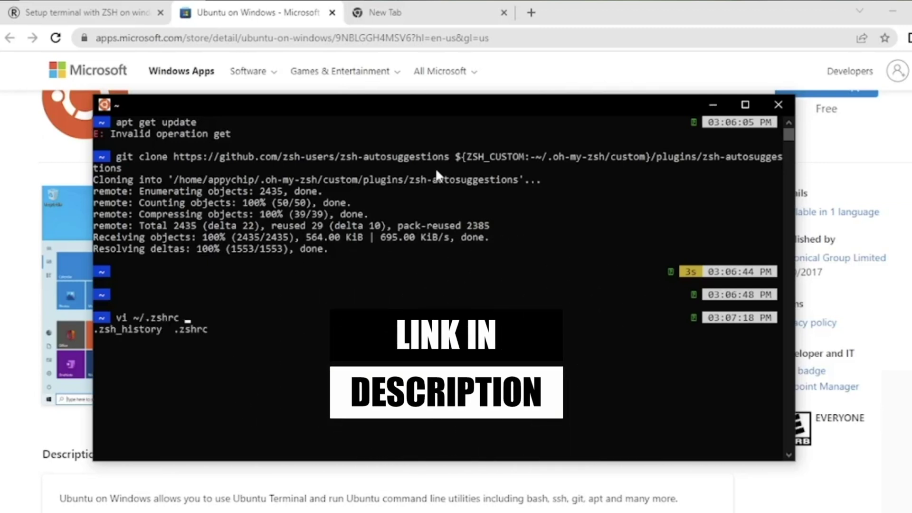
key("Return")
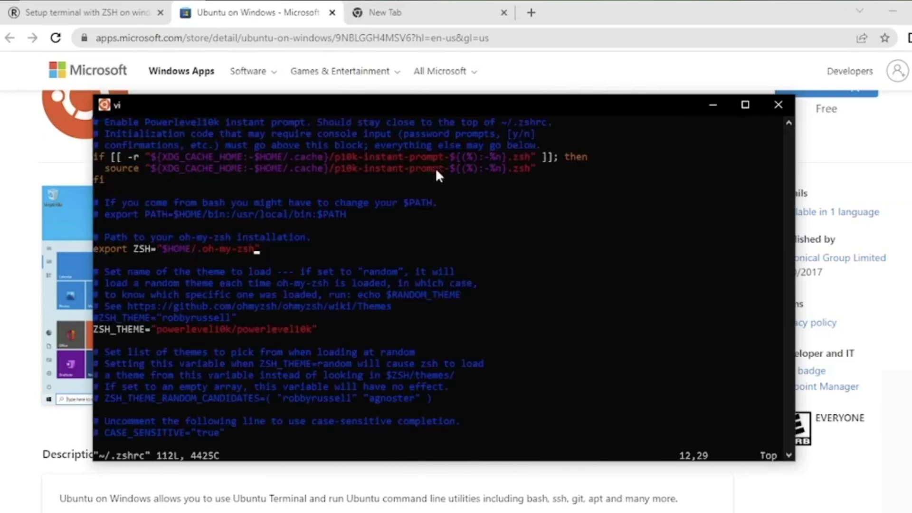
type("?plugins")
key("Return")
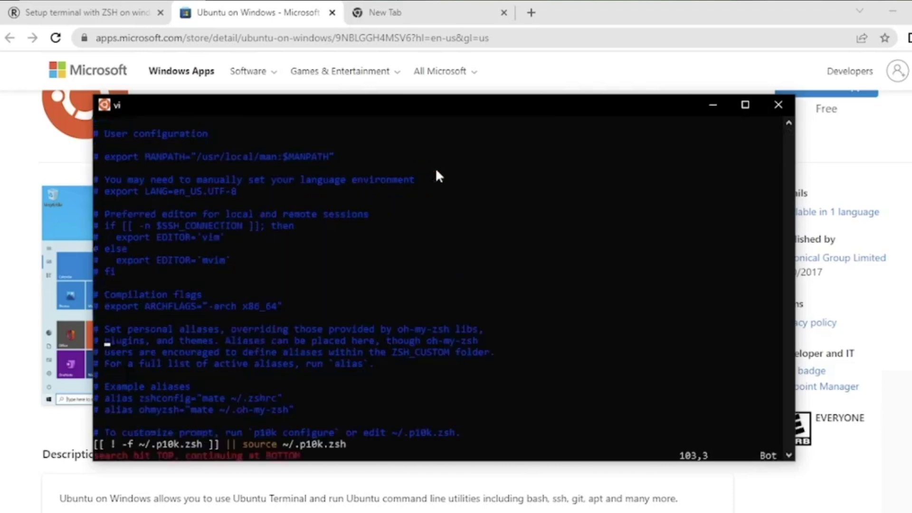
key("n")
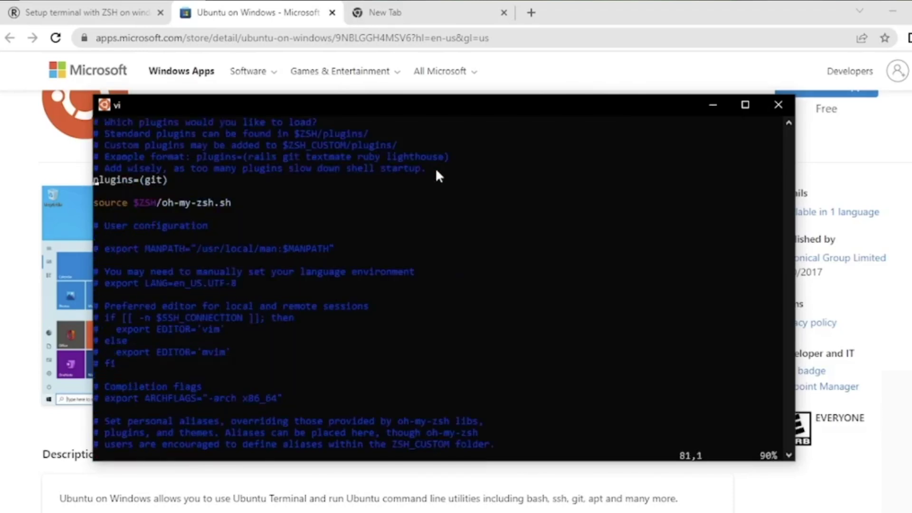
Add zsh-autosuggestions after git in the plugins list of ~/.zshrc
key("dollar")
type("it zs")
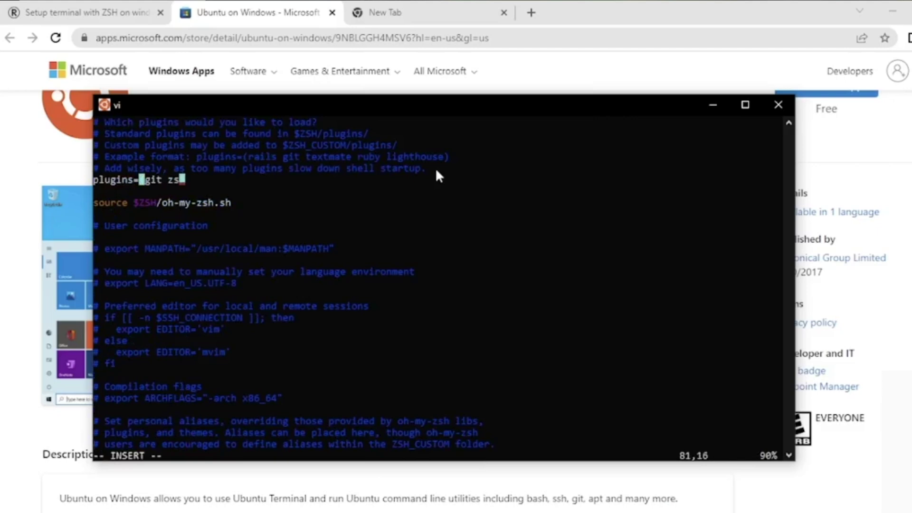
type("h-autosugges")
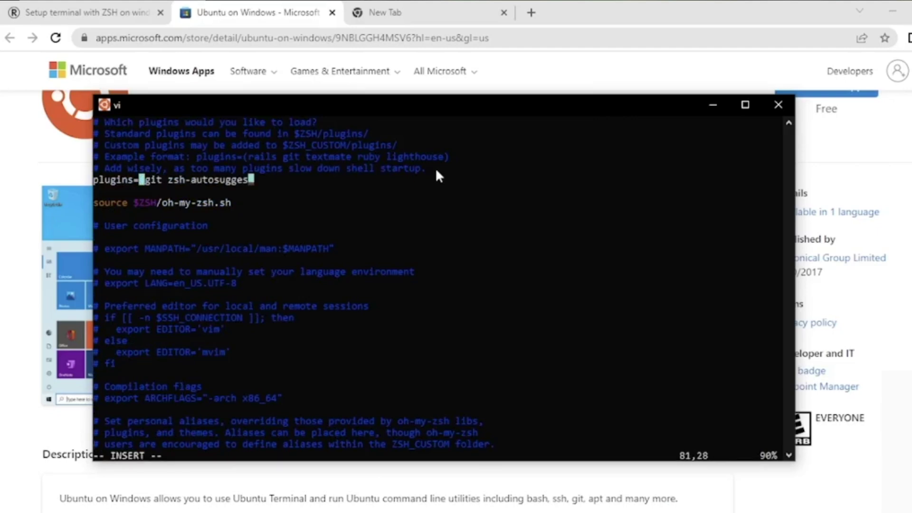
type("tions")
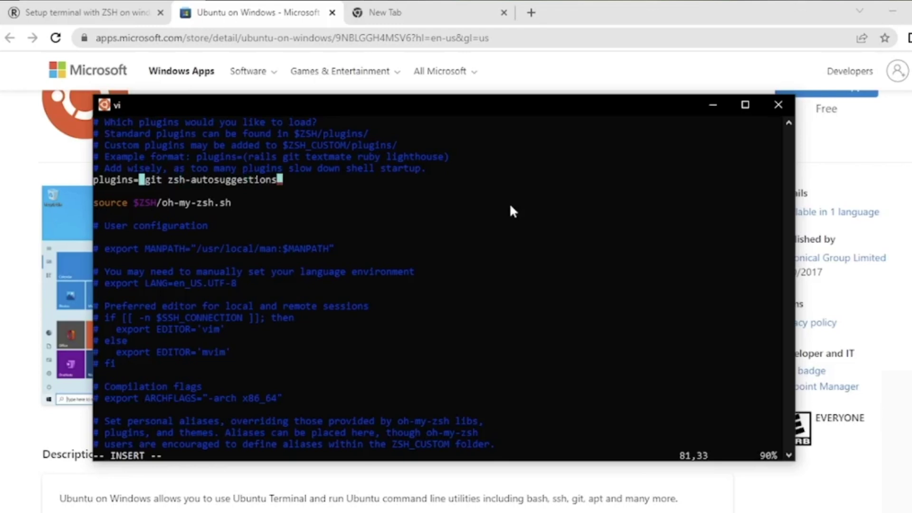
Save and exit ~/.zshrc, and reload the configuration with source ~/.zshrc
key("Escape")
type(":wq")
key("Return")
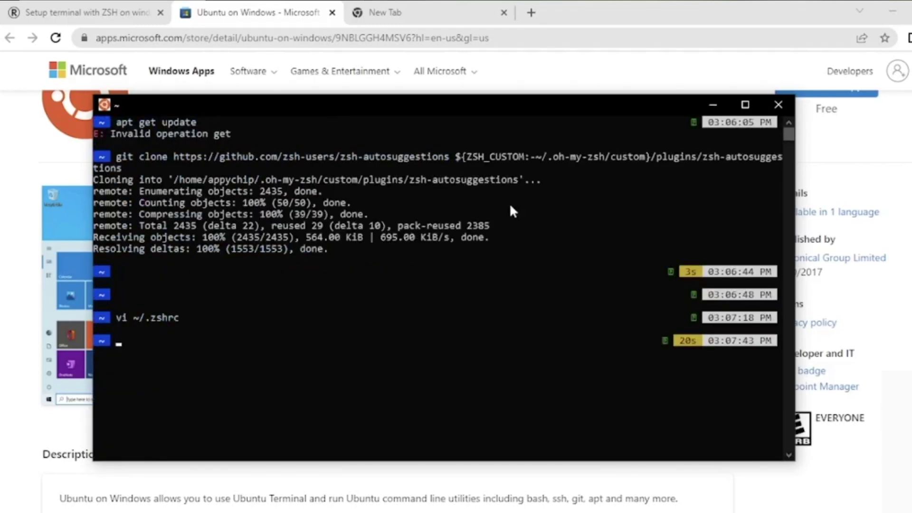
type("source ~/.zshrc")
key("Return")
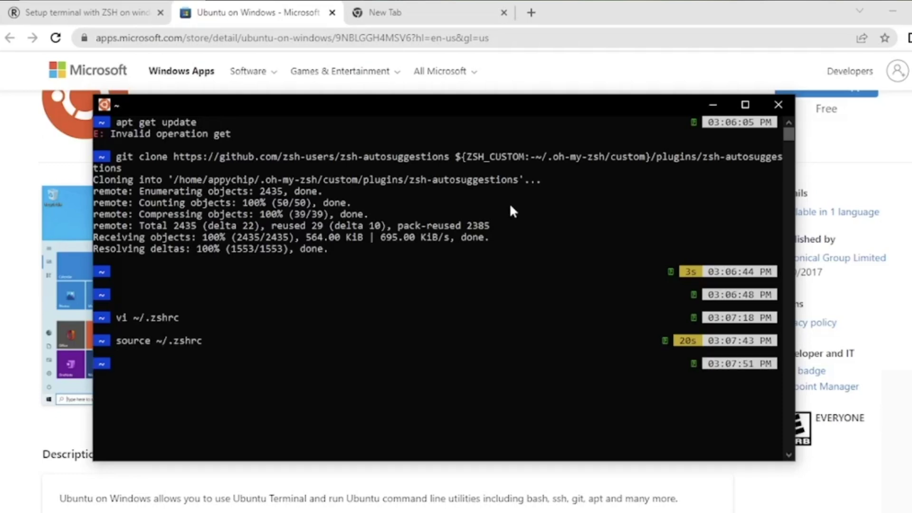
Test autosuggestions by running "hello this will come in autosuggestion" and rerunning it by accepting the suggestion for "hel"
type("hello this will come in autosugge")
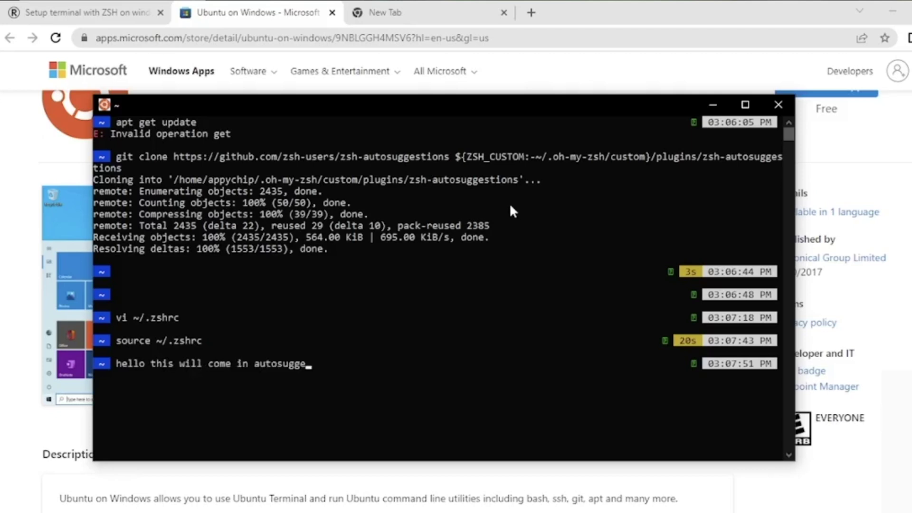
type("stion")
key("Return")
type("hel")
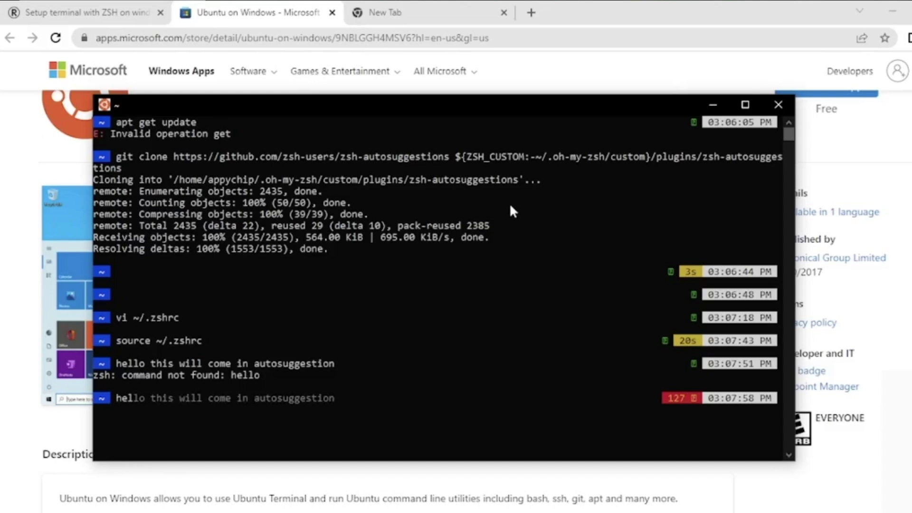
key("Right")
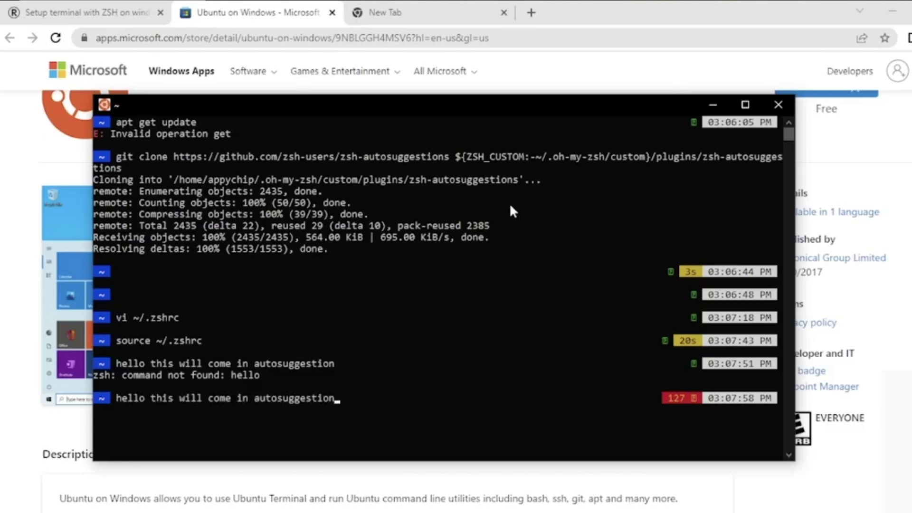
key("Return")
Try to run kubectl get nodes and rerun it from the command history
type("k")
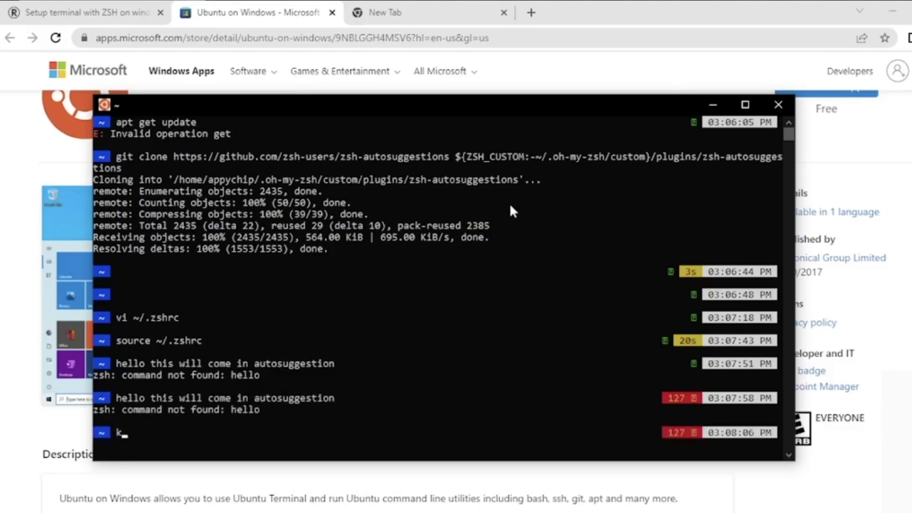
type("ubectl get nodes")
key("Return")
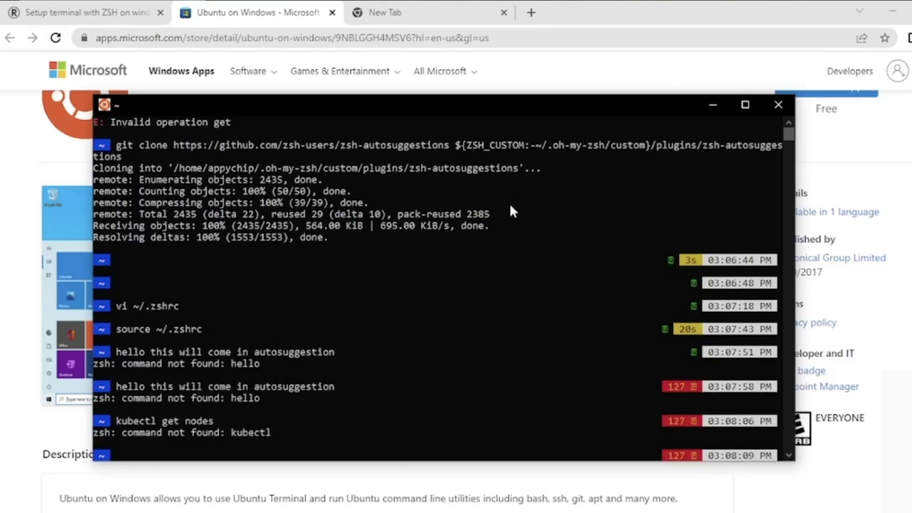
key("Up")
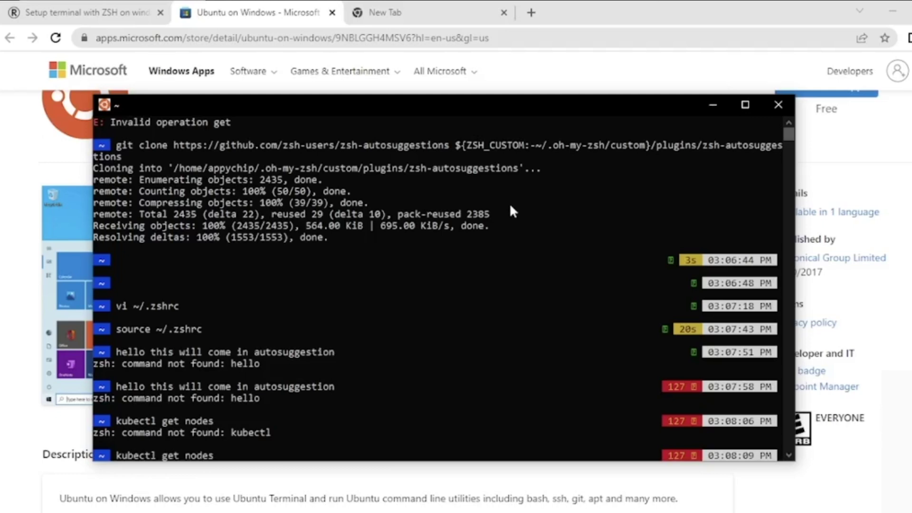
key("Return")
left_click(435, 319)
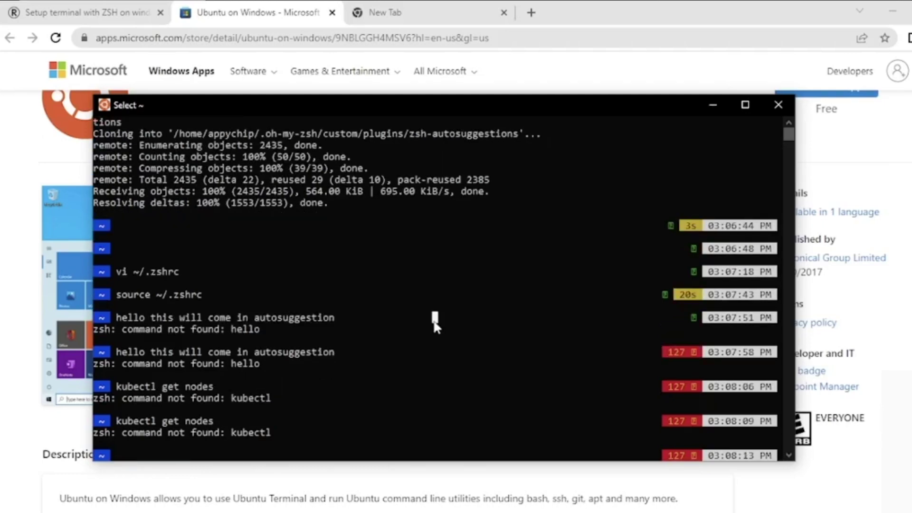
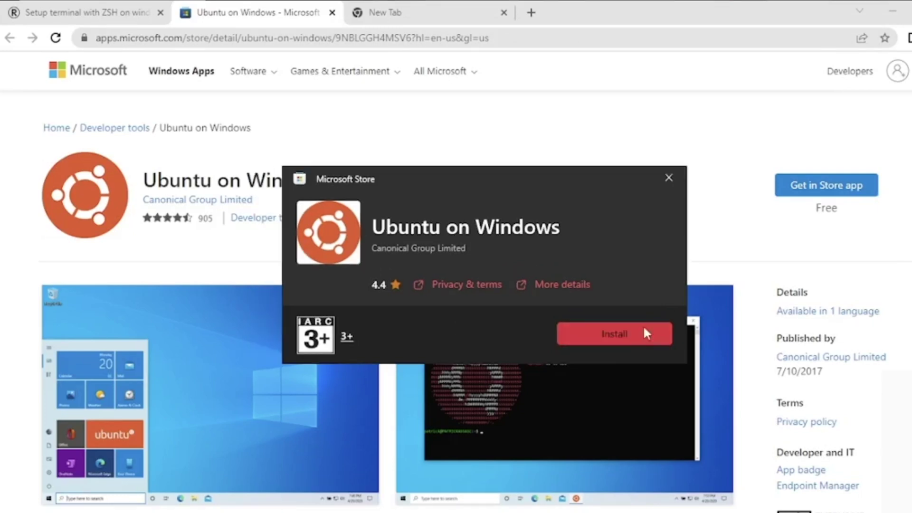
Install Ubuntu on Windows from the Microsoft Store and launch it
left_click(643, 329)
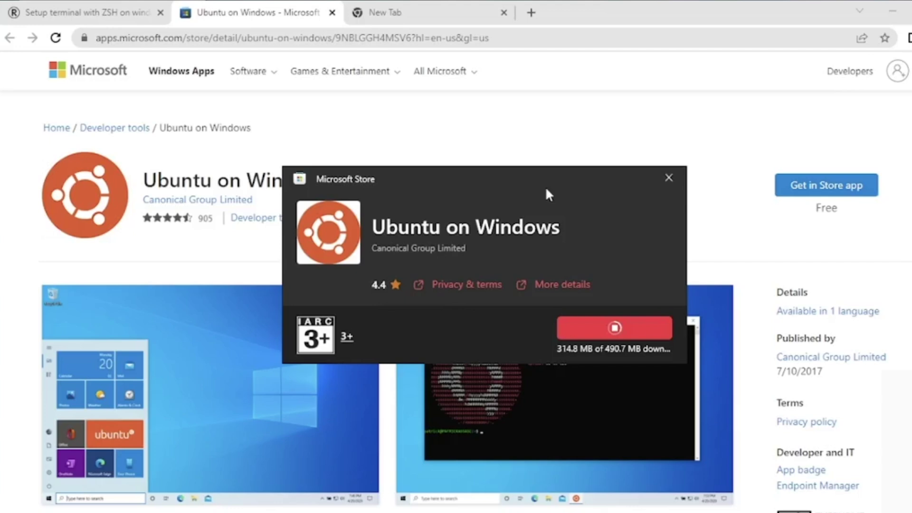
left_click(587, 328)
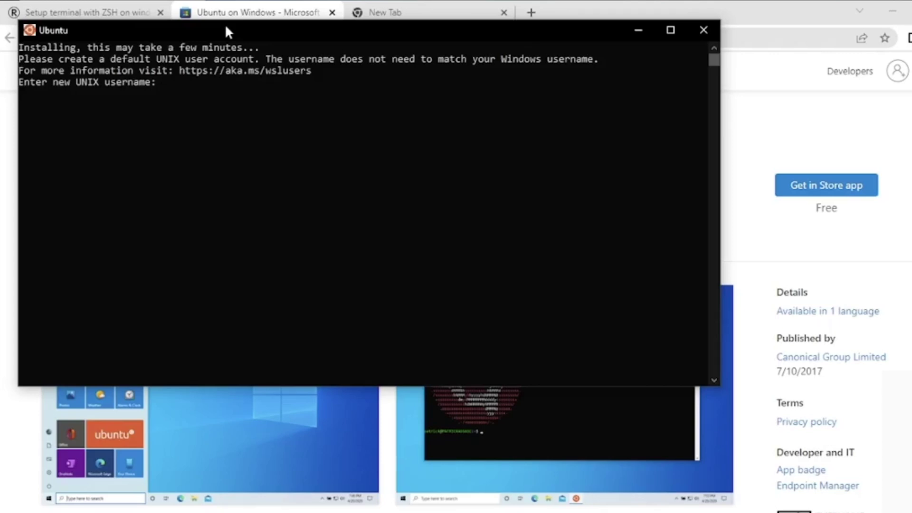
Create the default UNIX user account by entering a username and typing the account password twice
type("appychip")
key("Return")
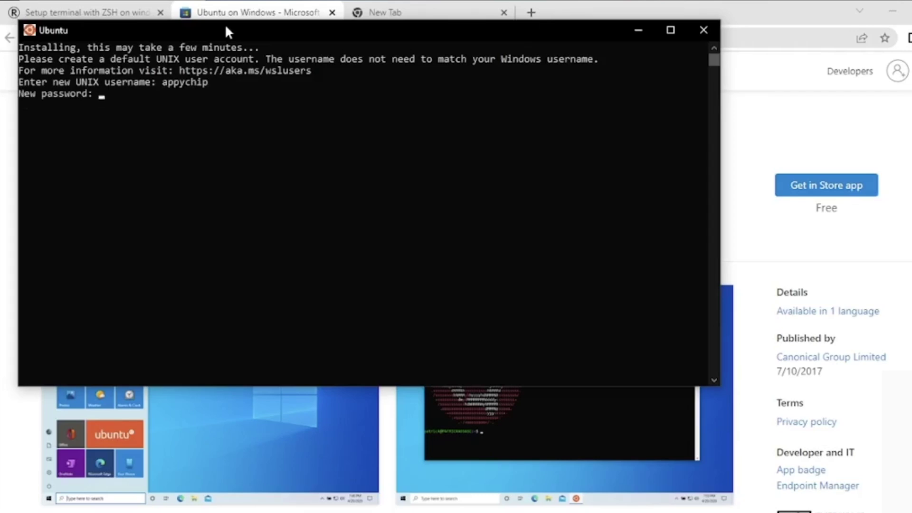
key("Return")
key("Return")
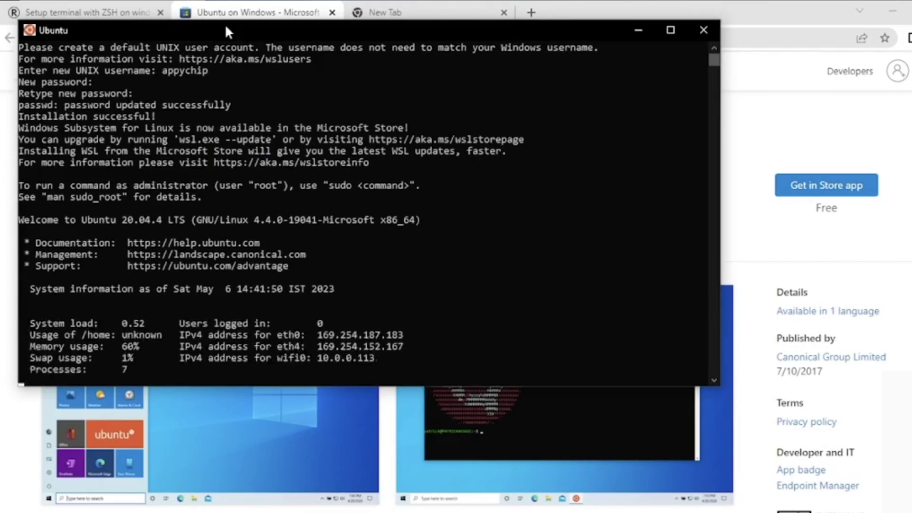
Clear the new Ubuntu terminal and check the operating system with uname
key("Return")
key("Return")
key("Return")
key("Return")
type("clear")
key("Return")
type("uname")
key("Return")
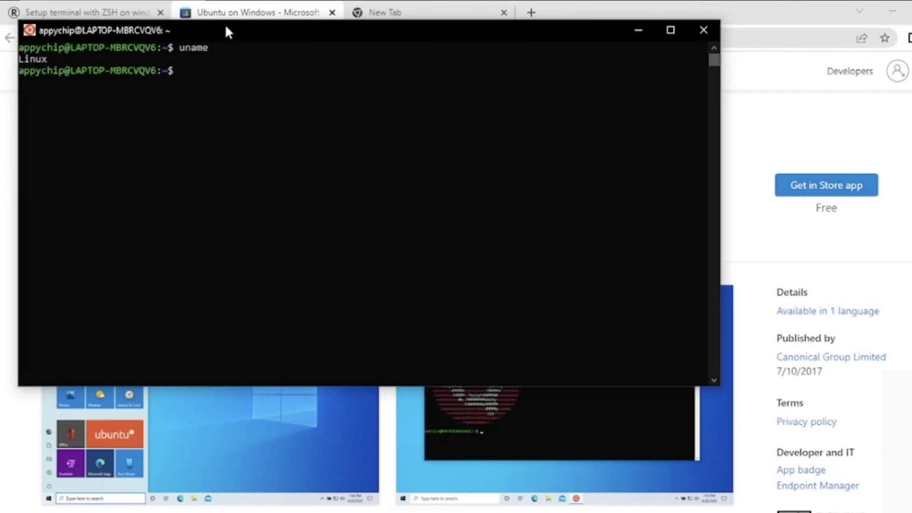
key("Return")
key("Return")
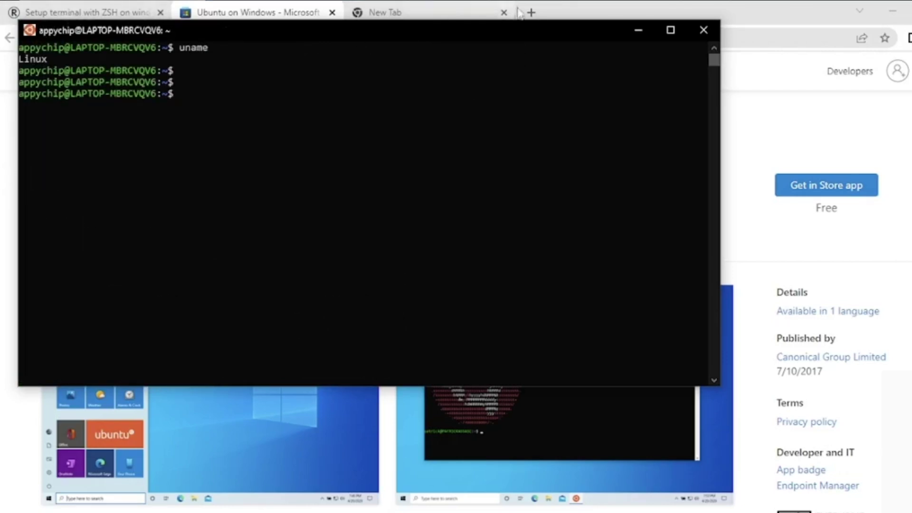
Close the Ubuntu terminal and reopen Ubuntu on Windows by searching Windows for "ub"
left_click(704, 30)
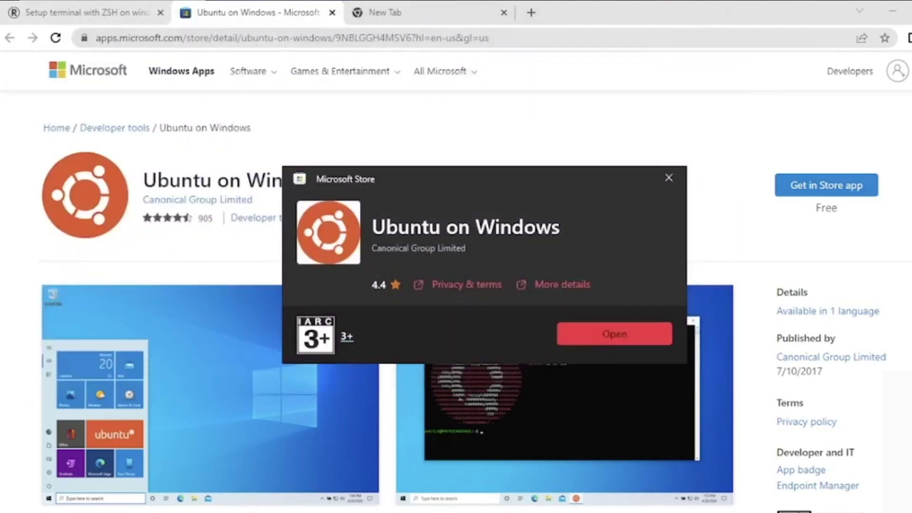
key("super+s")
type("ub")
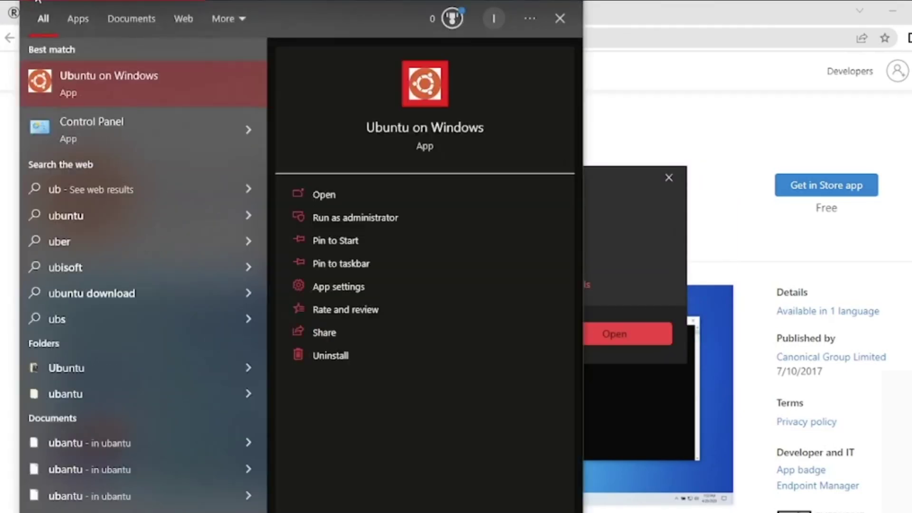
key("Return")
Update and upgrade the Ubuntu packages with sudo apt update && sudo apt upgrade, entering the account password for sudo
left_click(250, 104)
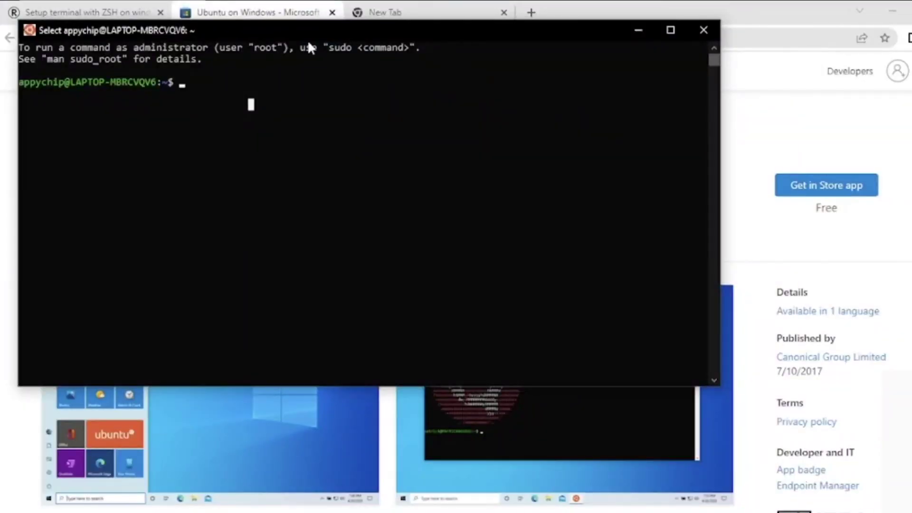
key("Escape")
right_click(241, 93)
key("Return")
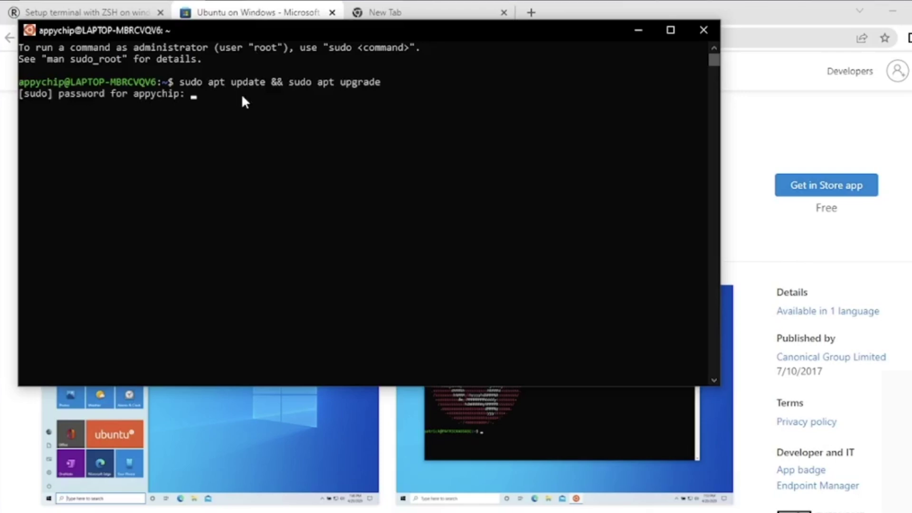
key("Return")
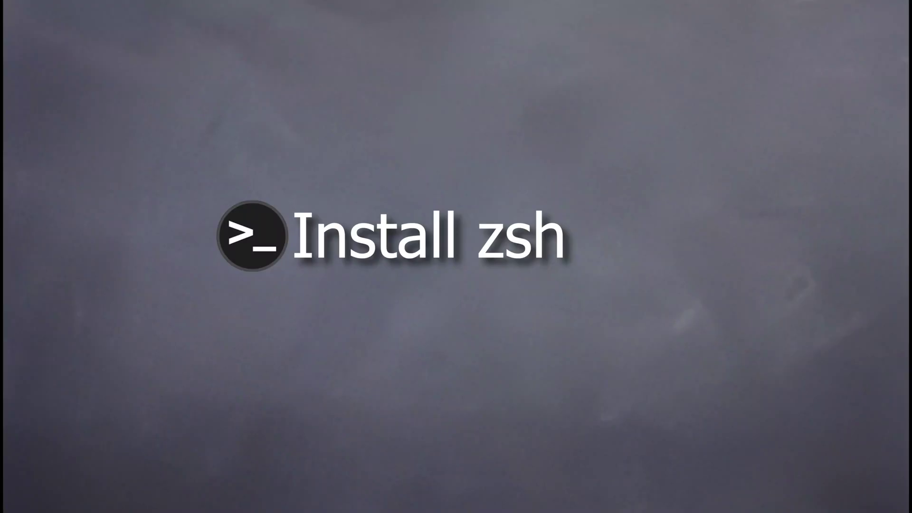
Install Zsh with sudo apt-get install zsh and accept the installation with Y
type("install zsh")
key("Return")
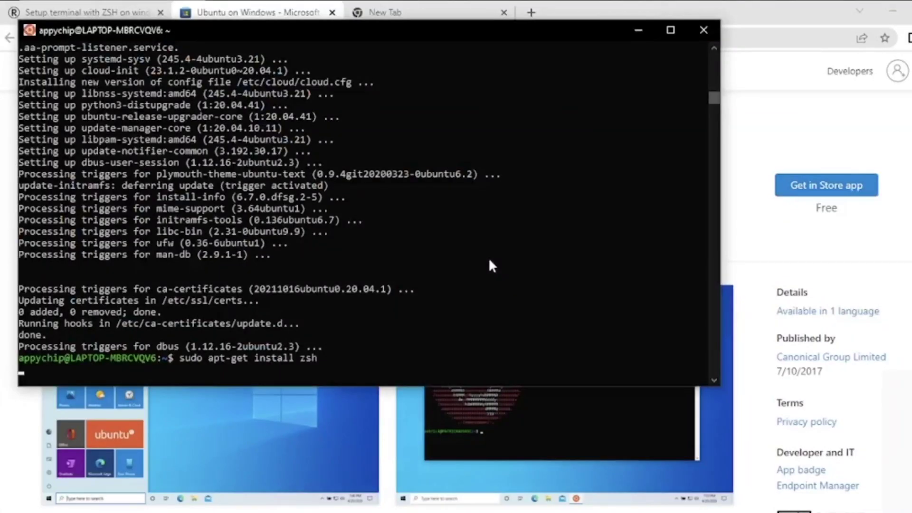
type("Y")
key("Return")
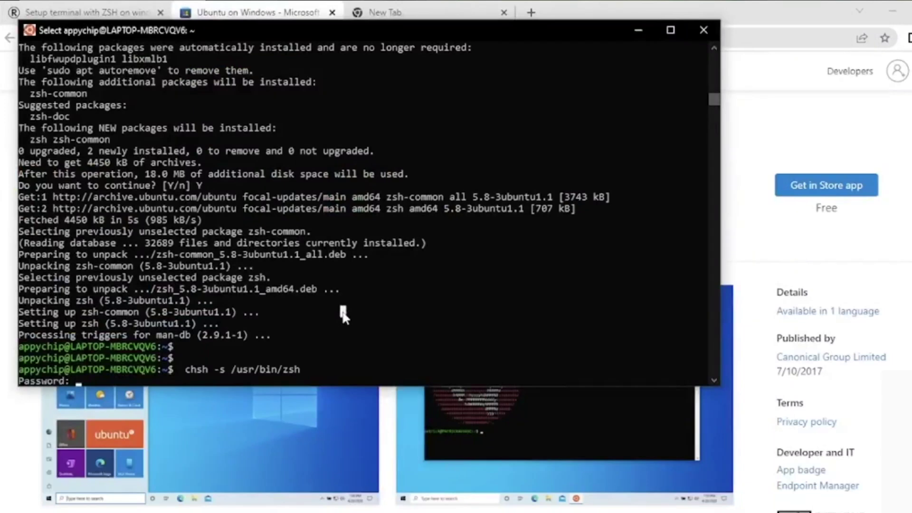
Make Zsh the default shell with chsh -s /usr/bin/zsh, entering the account password
key("Return")
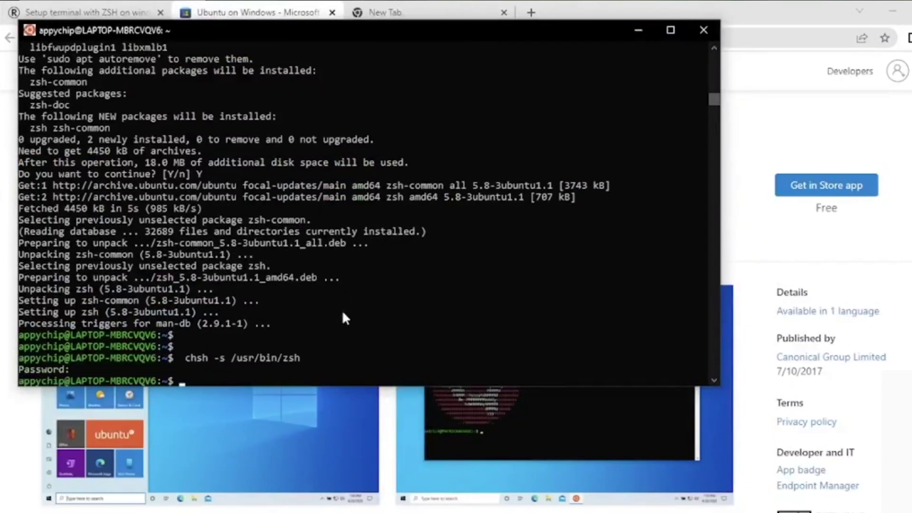
key("Return")
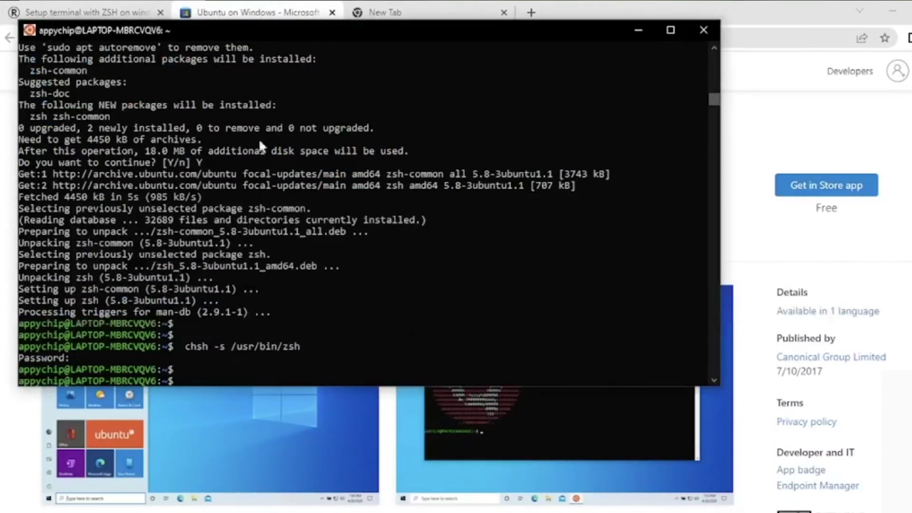
Restart the Ubuntu terminal and quit the Z Shell new-user configuration without creating any startup file
left_click(701, 30)
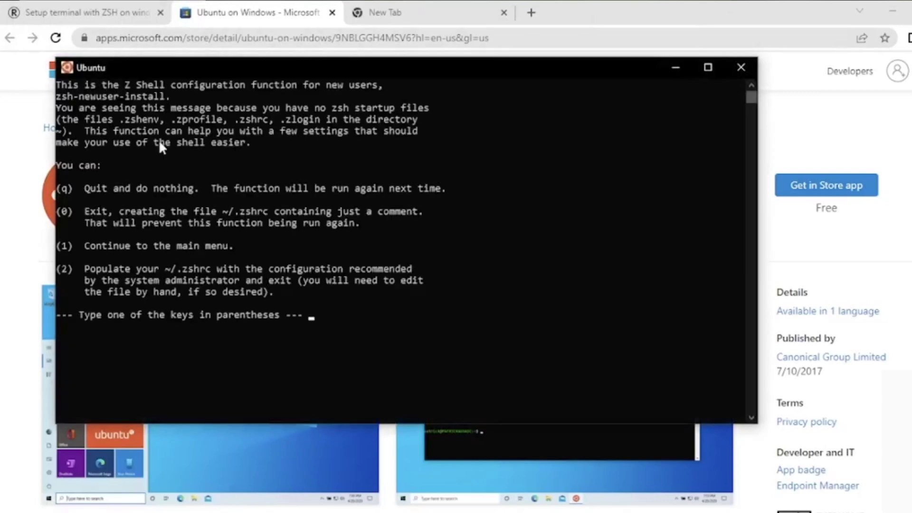
left_click(334, 326)
key("Escape")
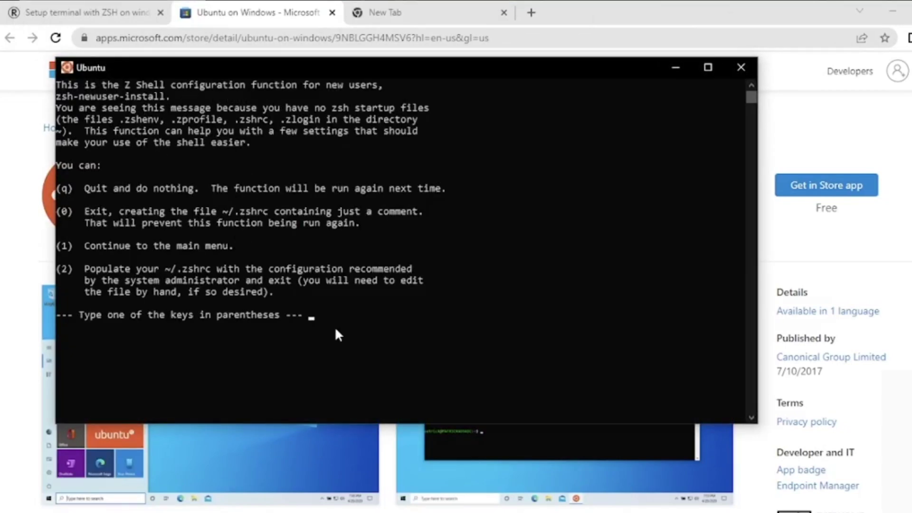
key("q")
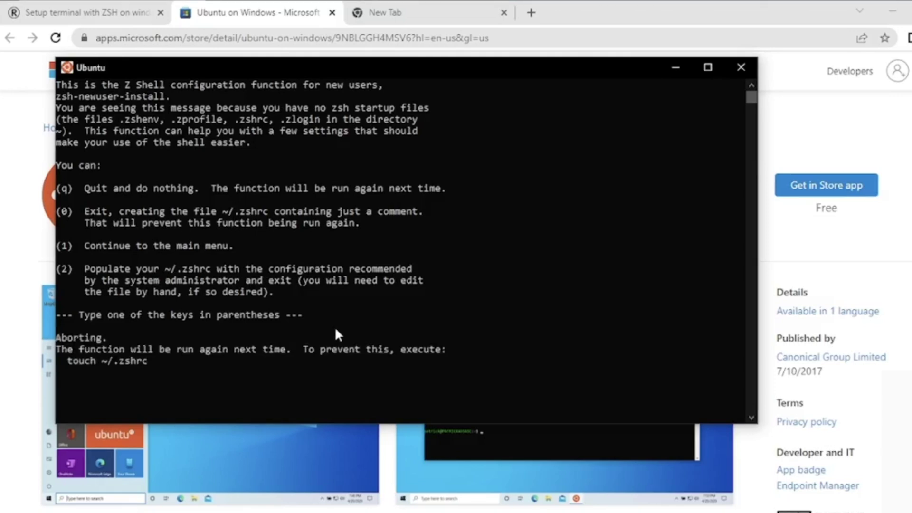
type("2")
key("Return")
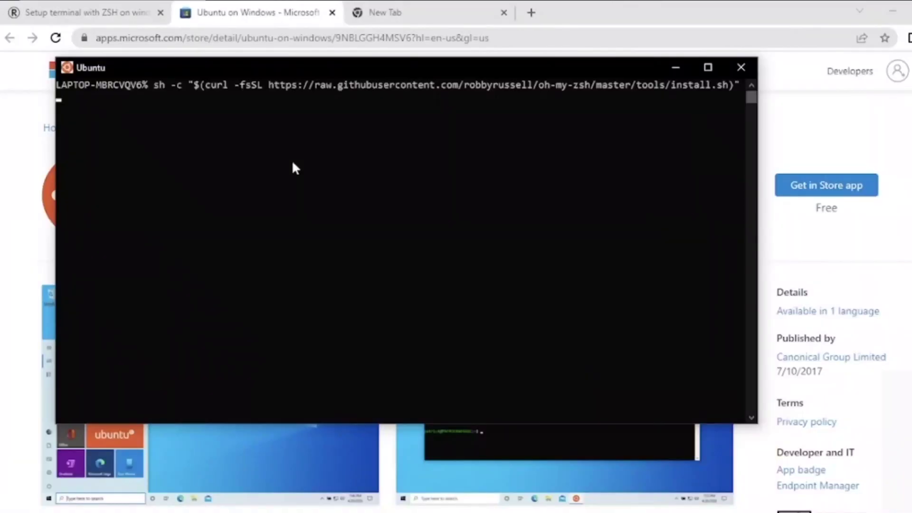
left_click(605, 118)
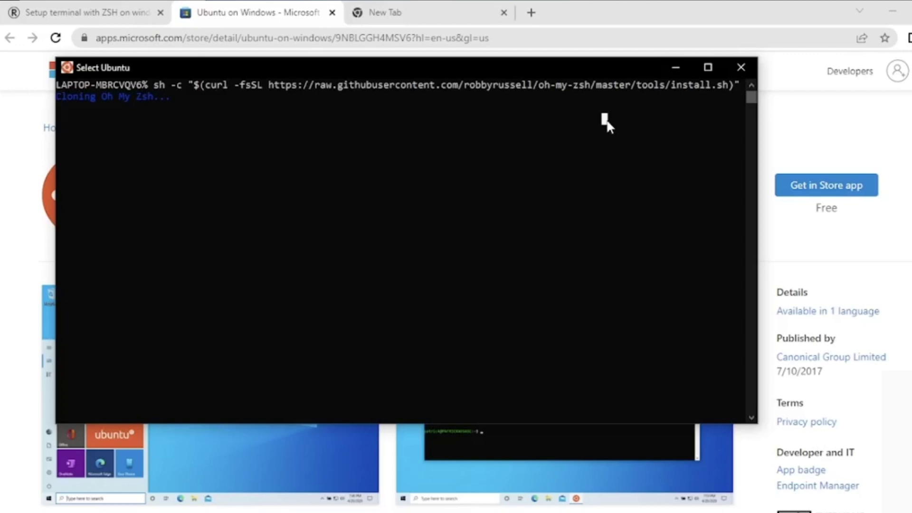
key("Escape")
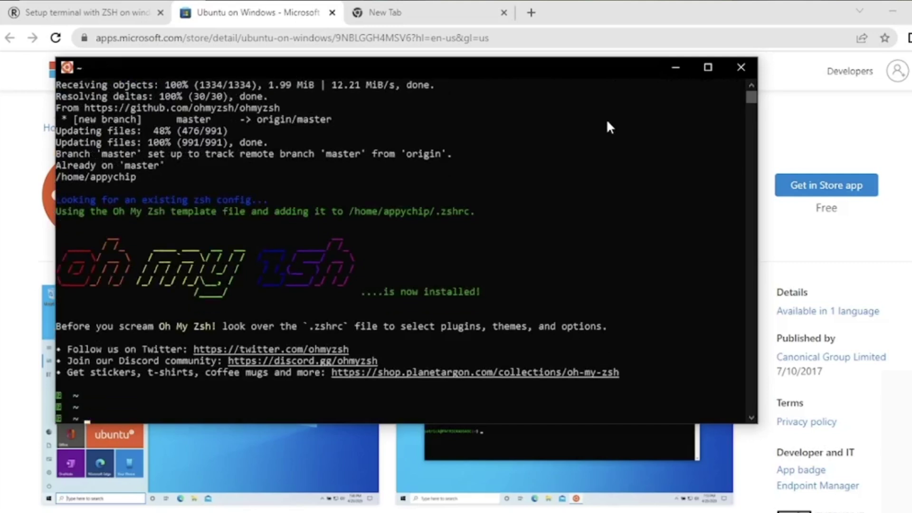
key("Return")
key("Return")
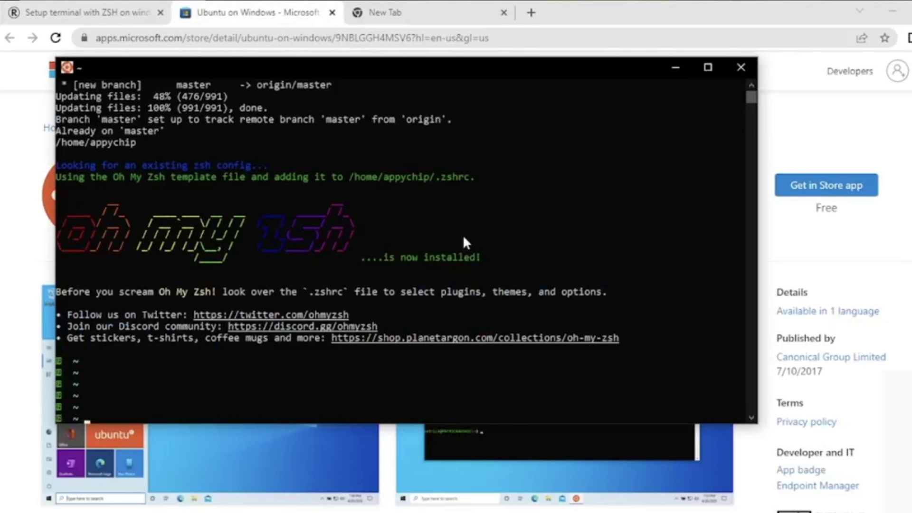
right_click(357, 272)
key("Return")
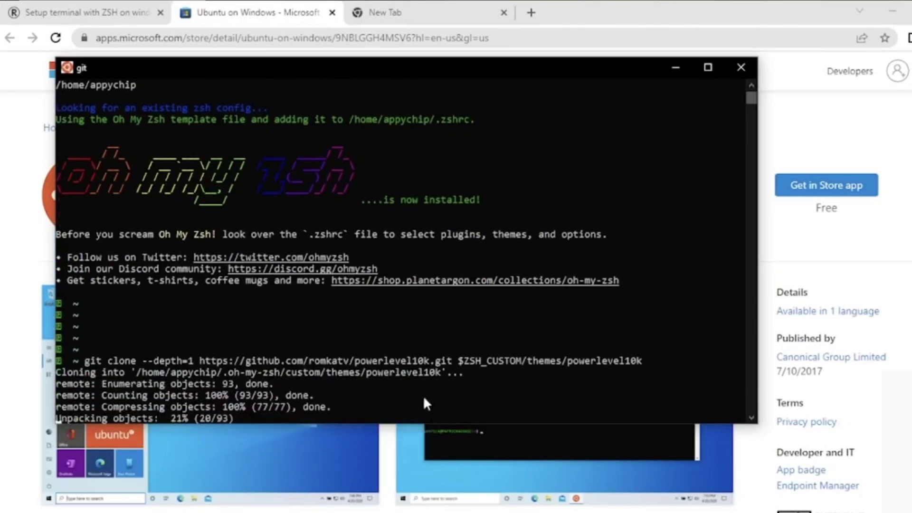
left_click(466, 393)
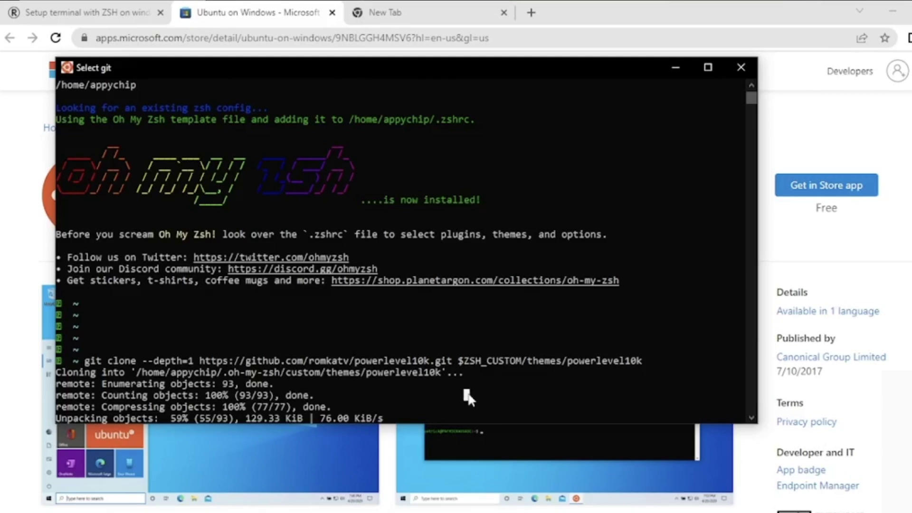
key("Return")
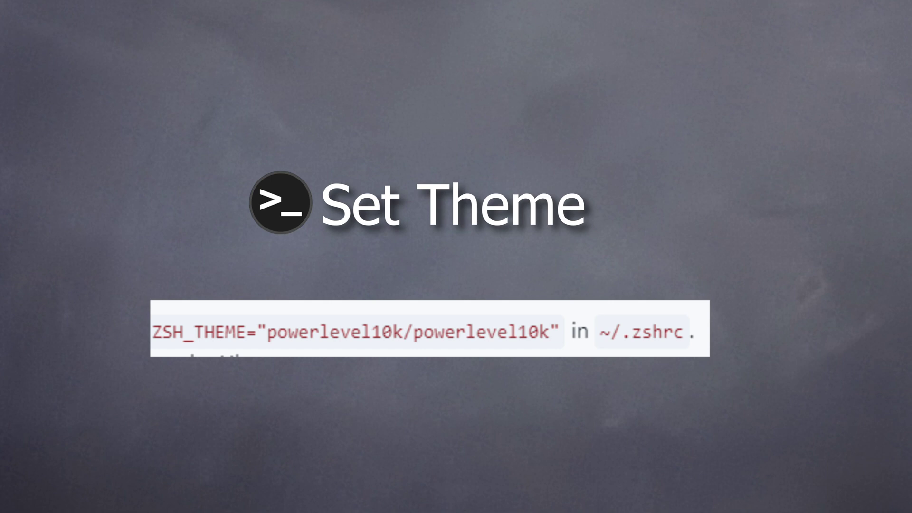
Open ~/.zshrc in vi and comment out the ZSH_THEME="robbyrussell" line with #
type(".zsh")
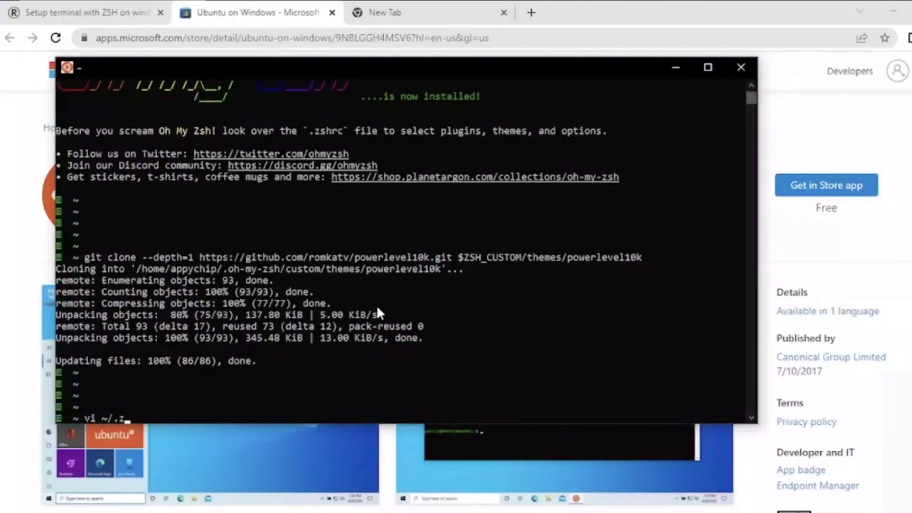
key("Tab")
type("rc")
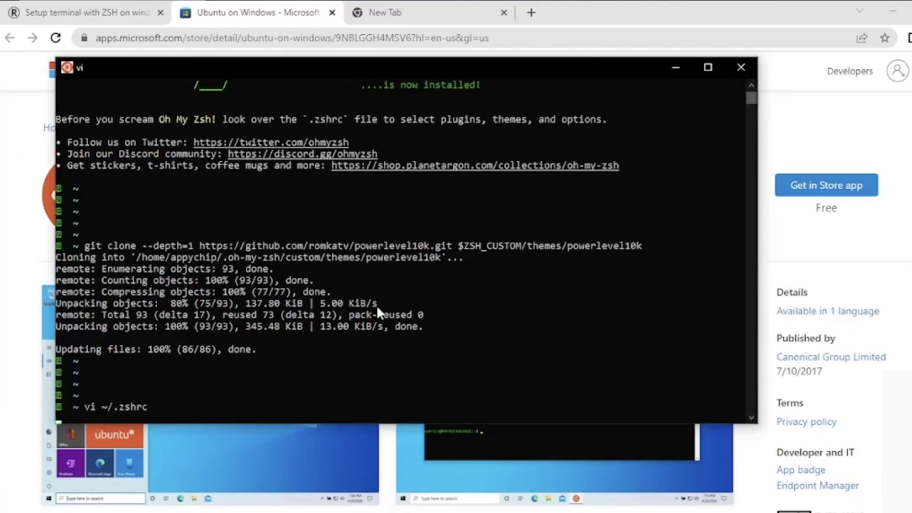
key("Return")
key("Down")
key("Down")
key("Down")
key("Down")
key("Down")
key("Down")
key("Down")
key("Down")
key("Down")
key("Down")
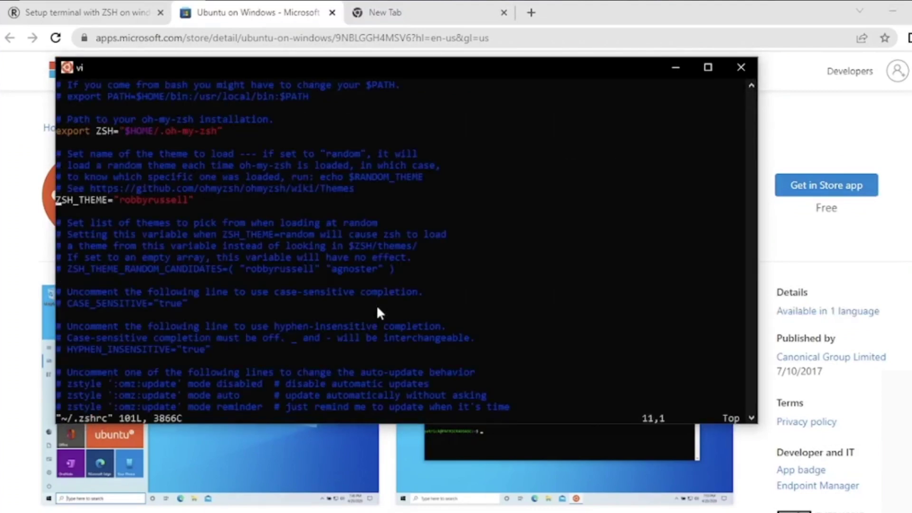
type("i")
type("#")
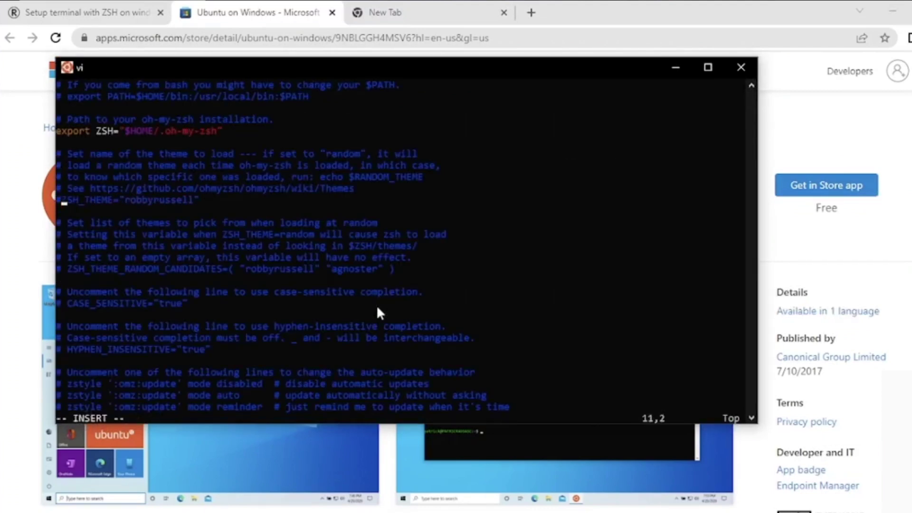
Add ZSH_THEME="powerlevel10k/powerlevel10k" on a new line below the commented theme, then save the file and quit vi
key("End")
key("Return")
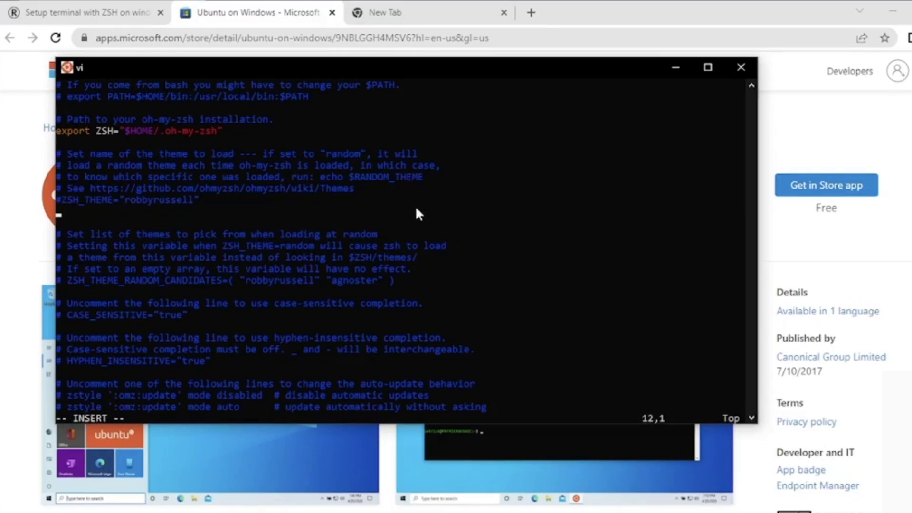
right_click(528, 217)
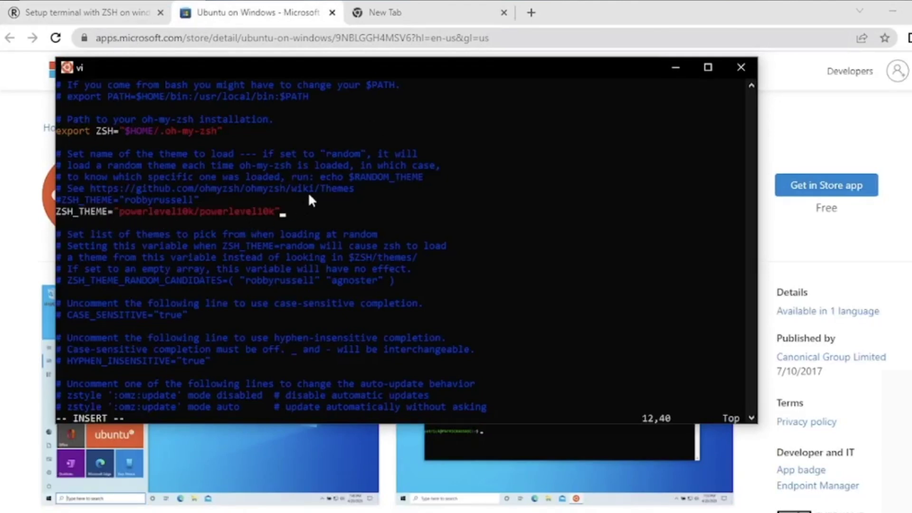
key("Escape")
type(":wq")
key("Return")
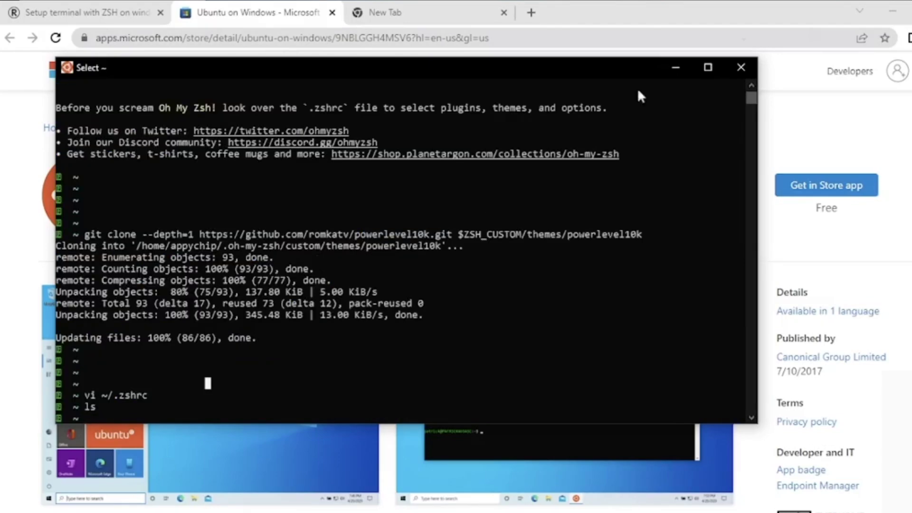
Close the terminal window and relaunch Ubuntu to start the Powerlevel10k configuration wizard
left_click(739, 67)
key("super")
type("w")
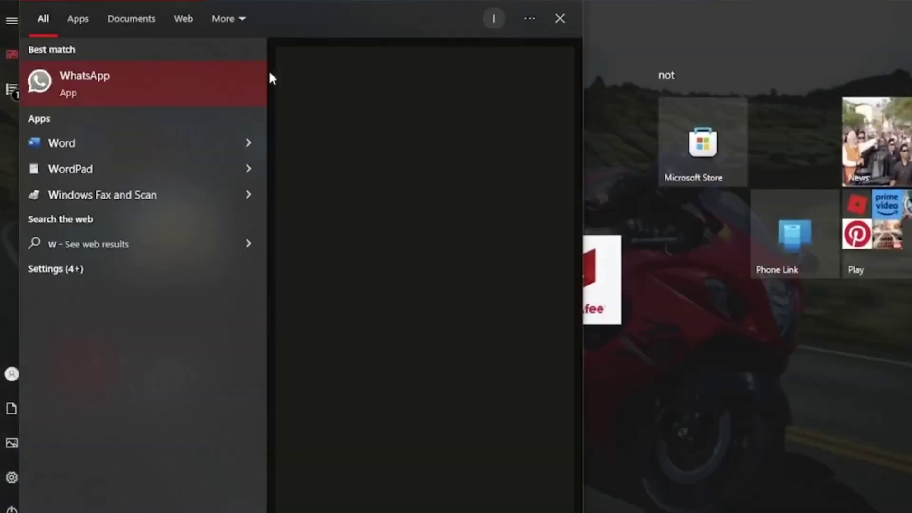
key("BackSpace")
type("ub")
key("Return")
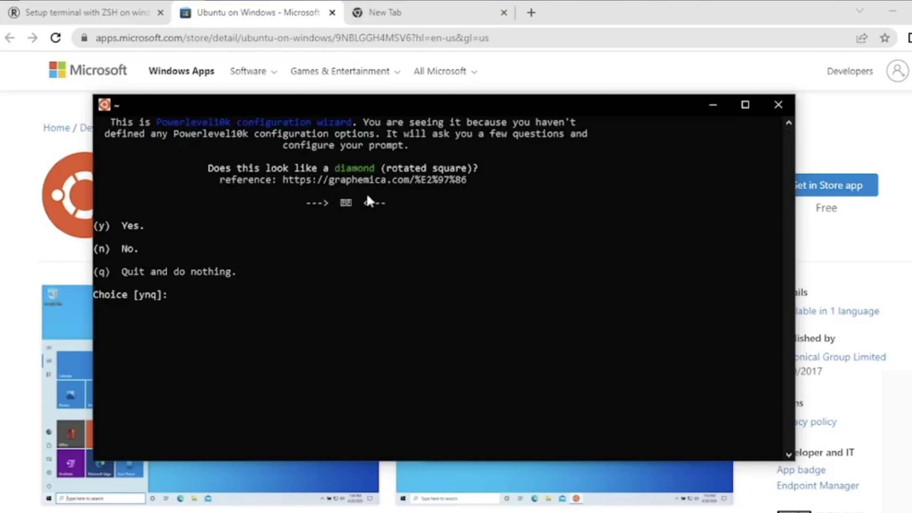
Answer yes to the wizard's questions about the diamond, the lock and the icons fitting between the crosses
left_click(346, 204)
key("y")
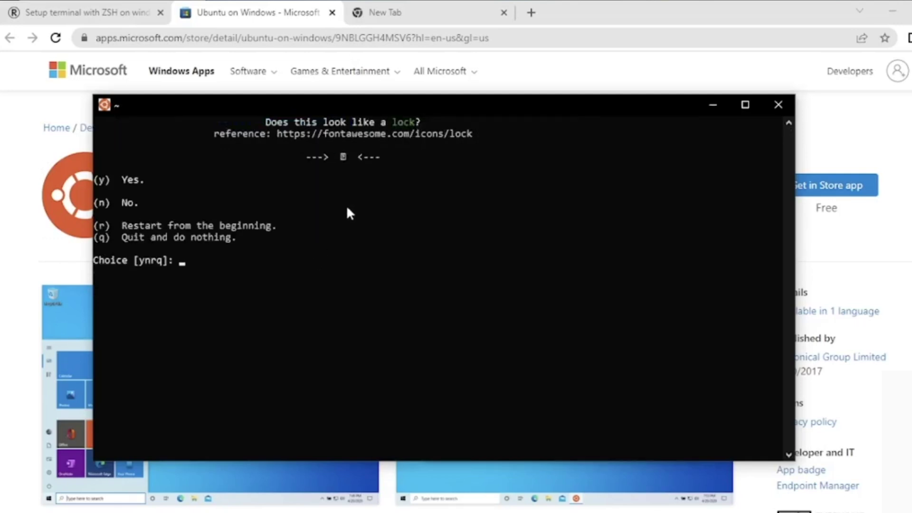
key("y")
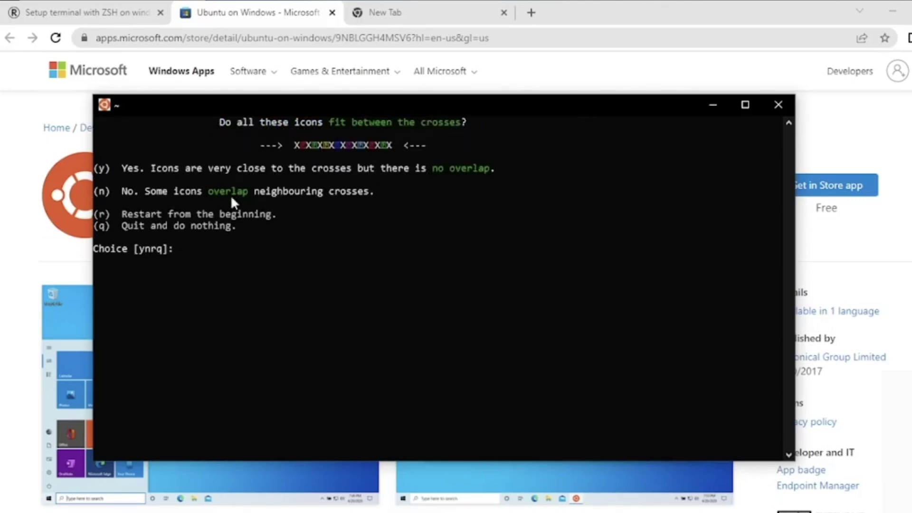
left_click(264, 259)
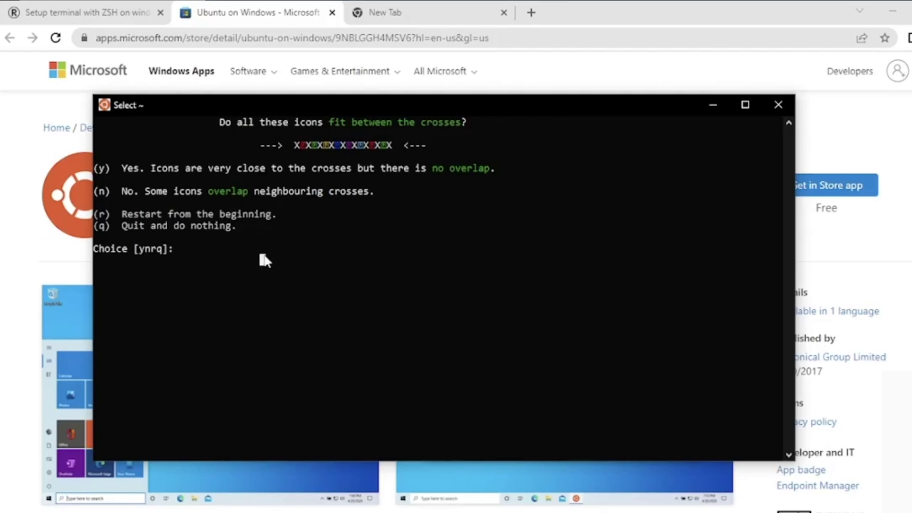
key("y")
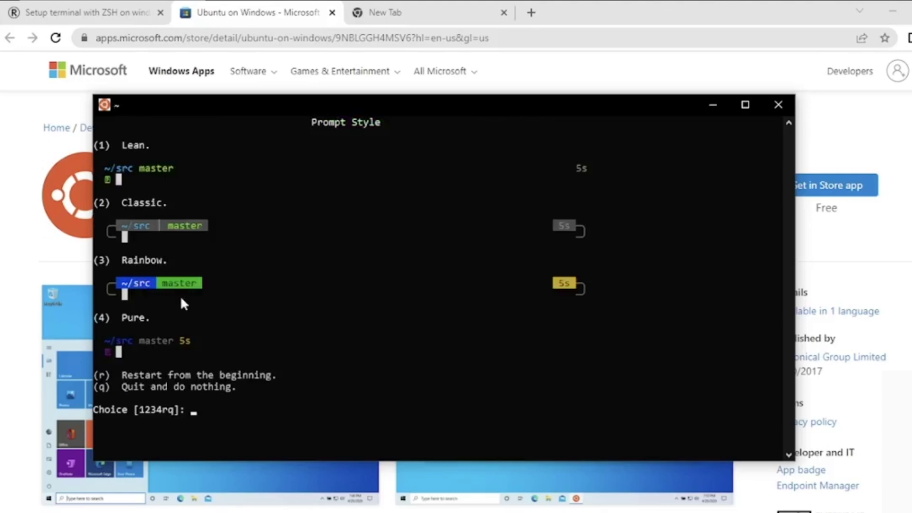
Choose the Rainbow prompt style with the Unicode character set and the current time in 12-hour format
left_click(245, 294)
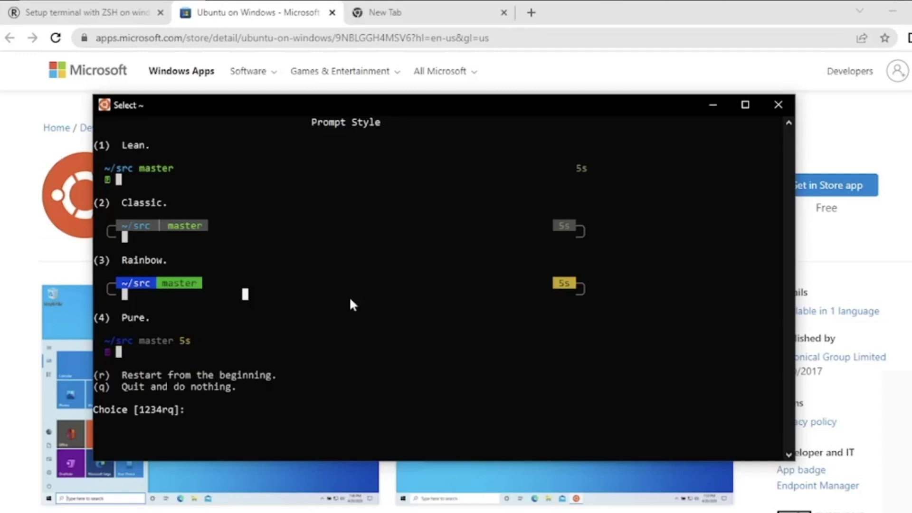
key("3")
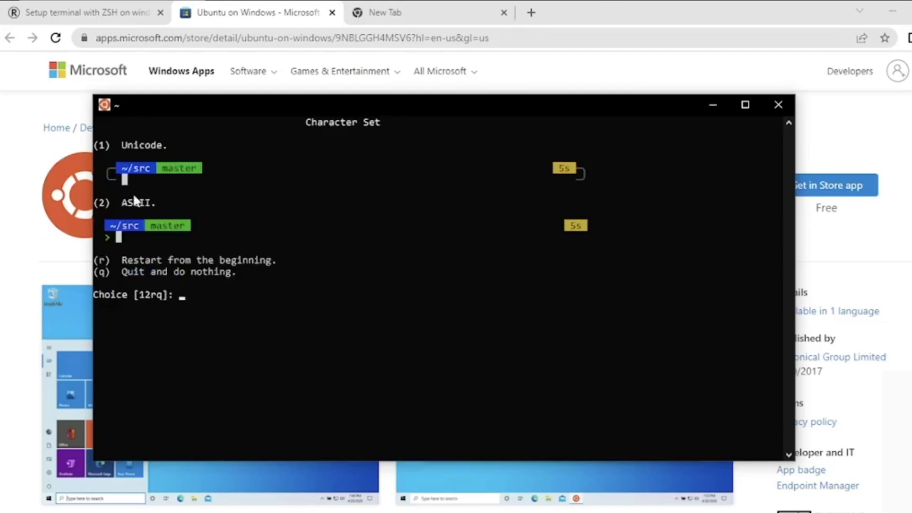
key("1")
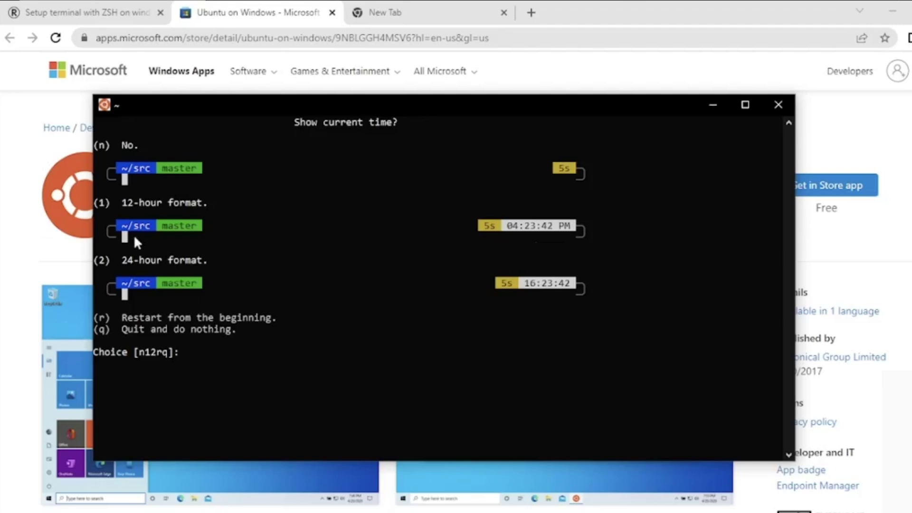
left_click(101, 213)
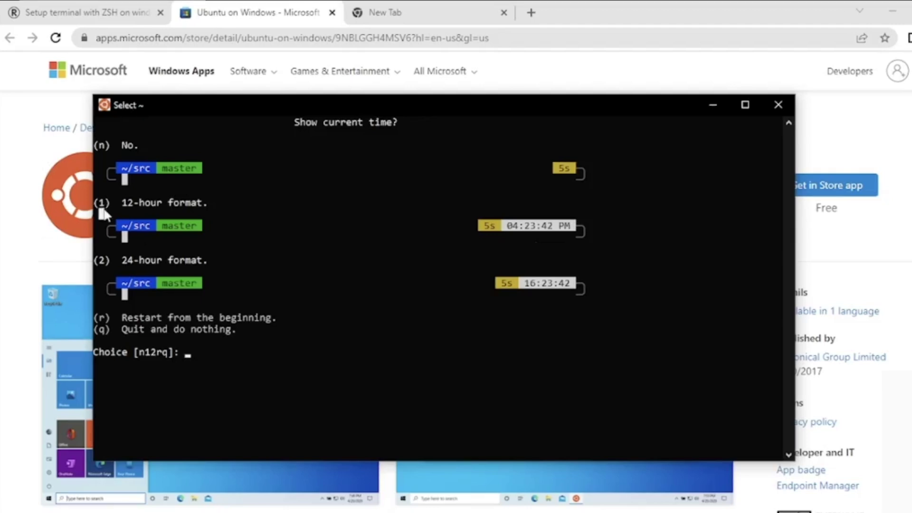
key("1")
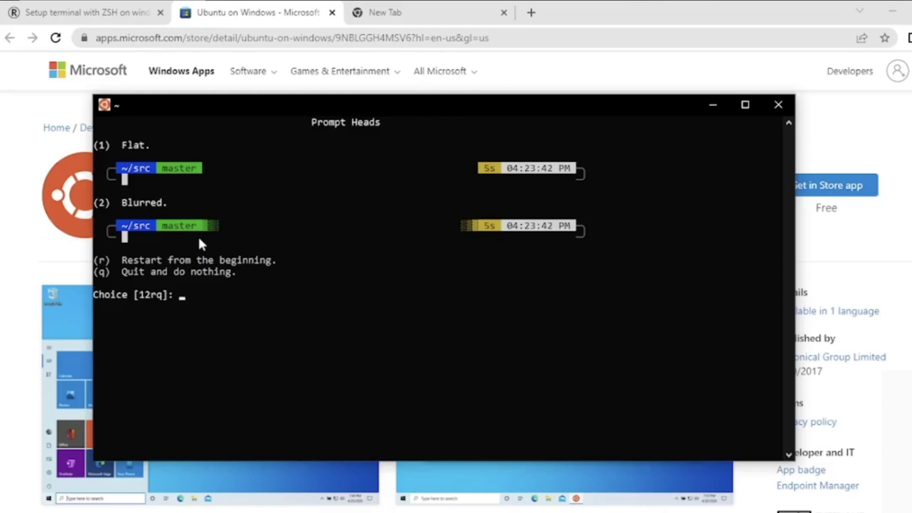
Choose flat prompt heads and tails, a one-line prompt height and sparse prompt spacing
key("1")
key("1")
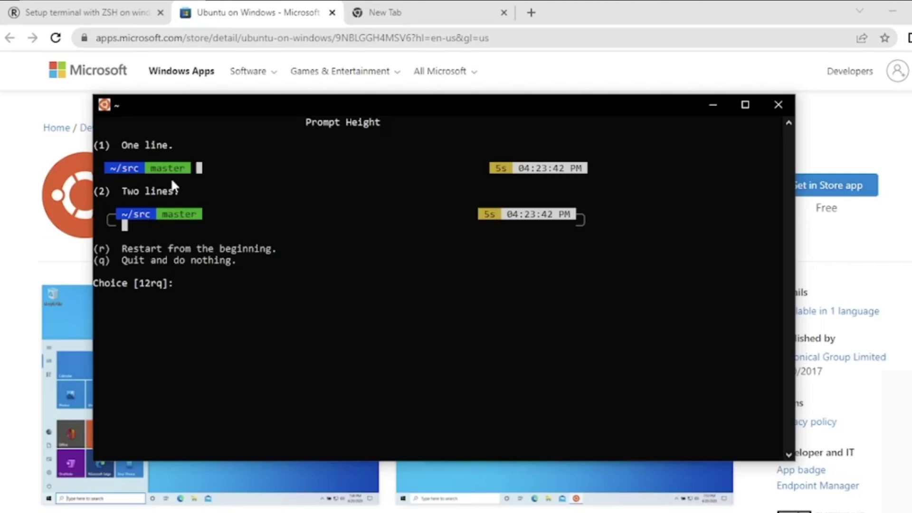
key("1")
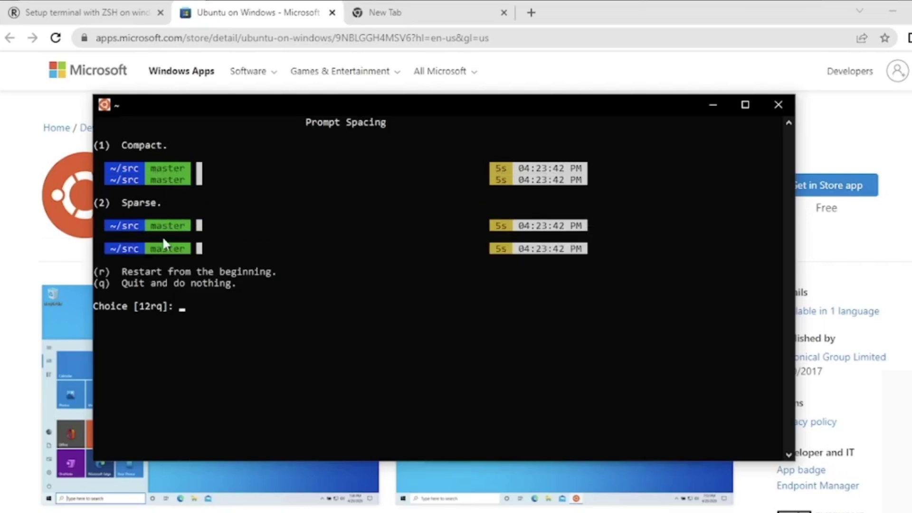
key("2")
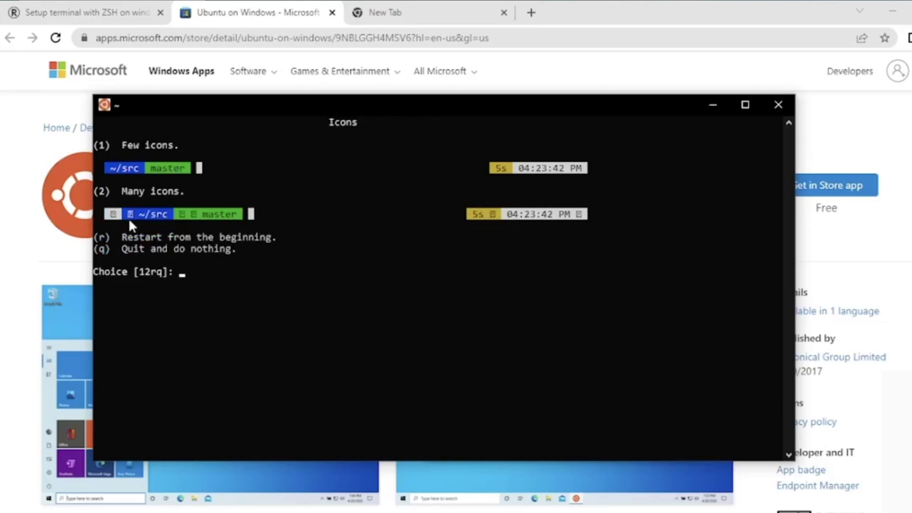
Choose few icons and the concise prompt flow
key("1")
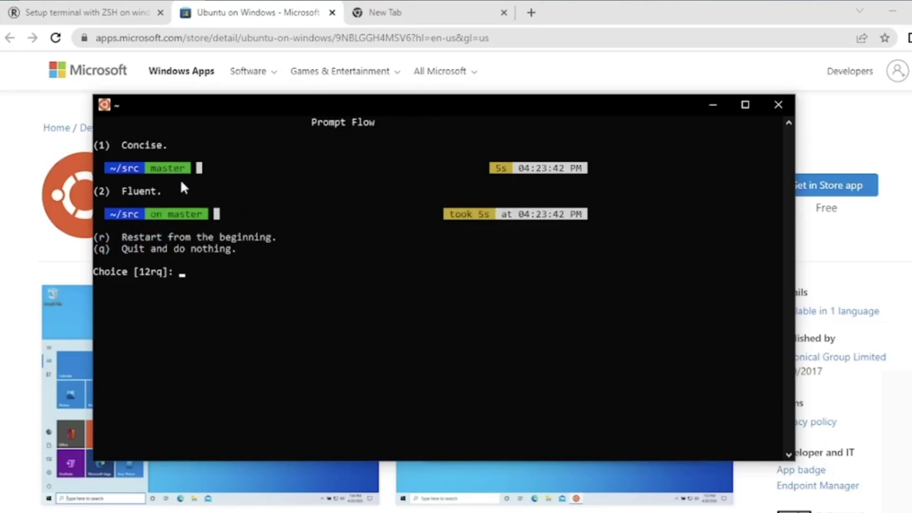
left_click(354, 192)
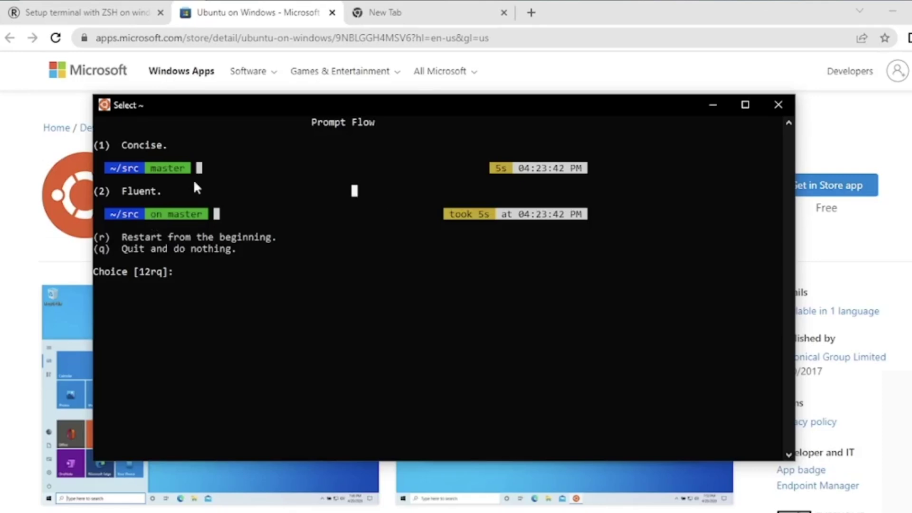
key("1")
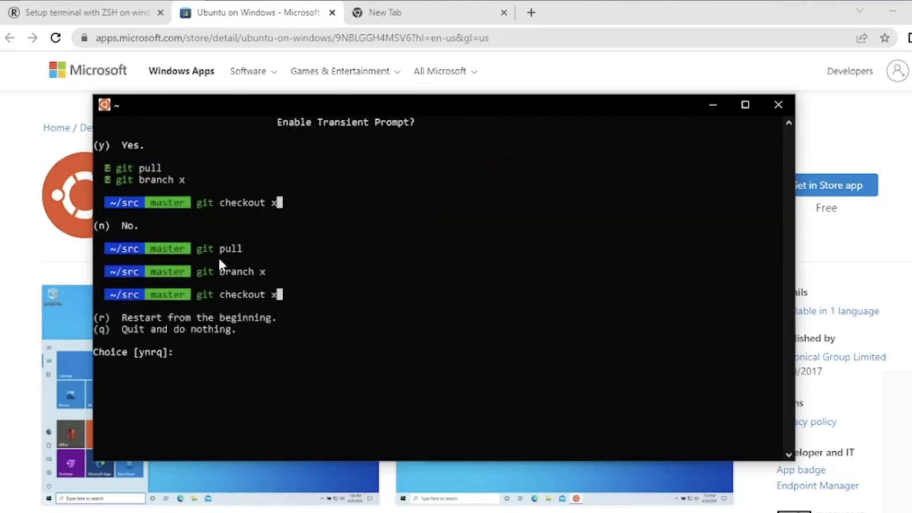
Decline the transient prompt, choose the Verbose instant prompt mode and apply the changes to ~/.zshrc
left_click(353, 289)
key("y")
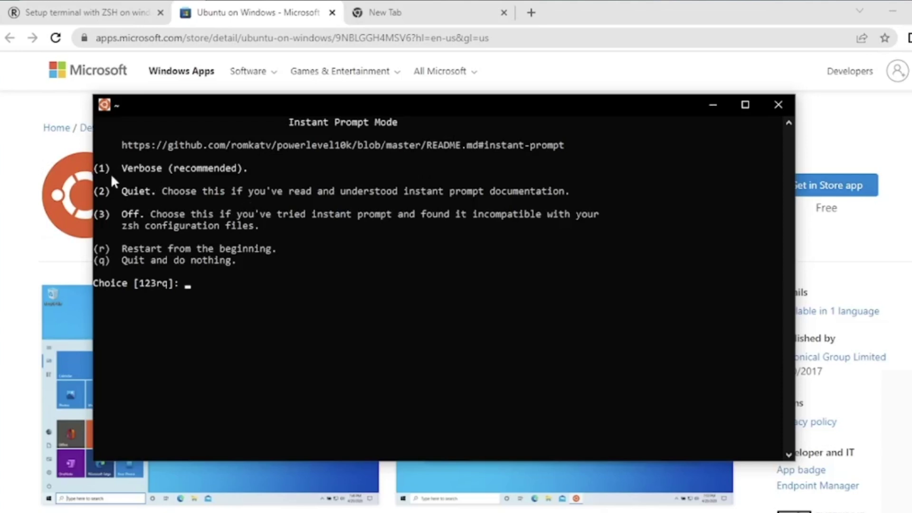
key("1")
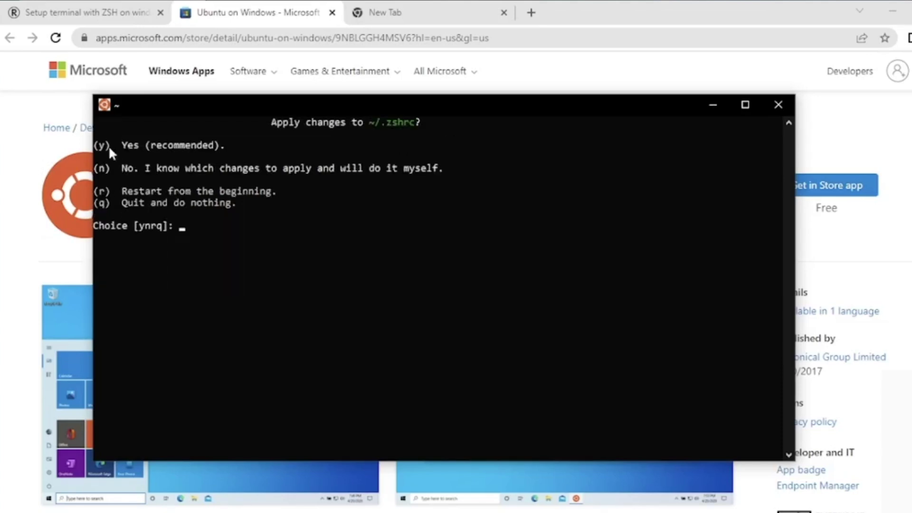
key("y")
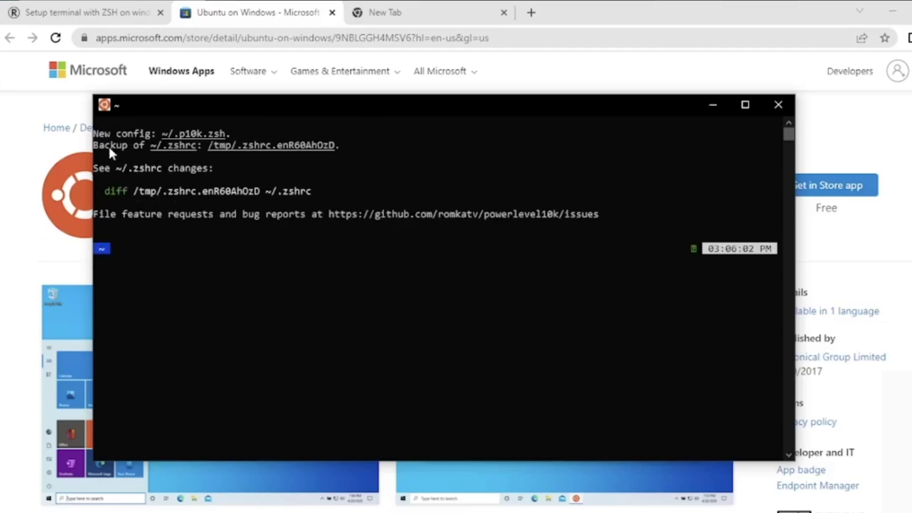
Enter a few blank prompt lines to try the new prompt style, and clear the terminal
key("Return")
key("Return")
key("Return")
key("Return")
type("clear")
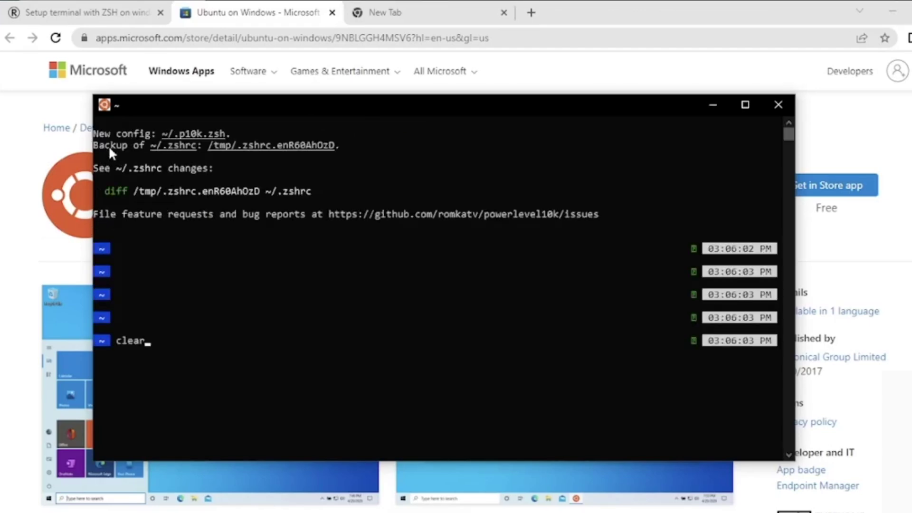
key("Return")
Try to run the command "apt get update"
type("ap")
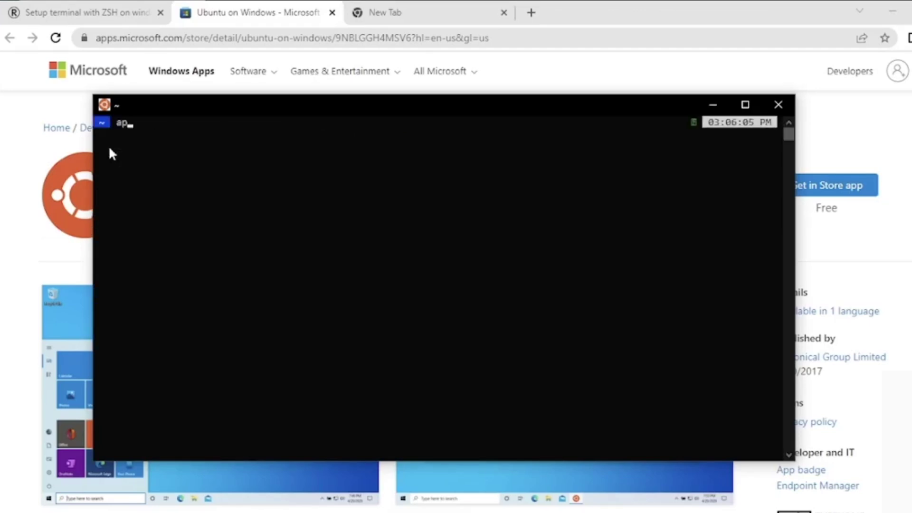
type("t get update")
key("Return")
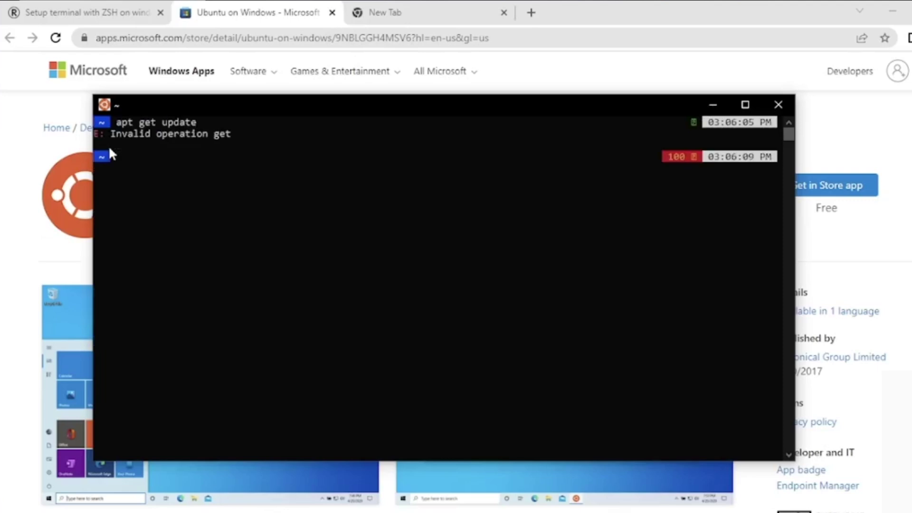
left_click(337, 171)
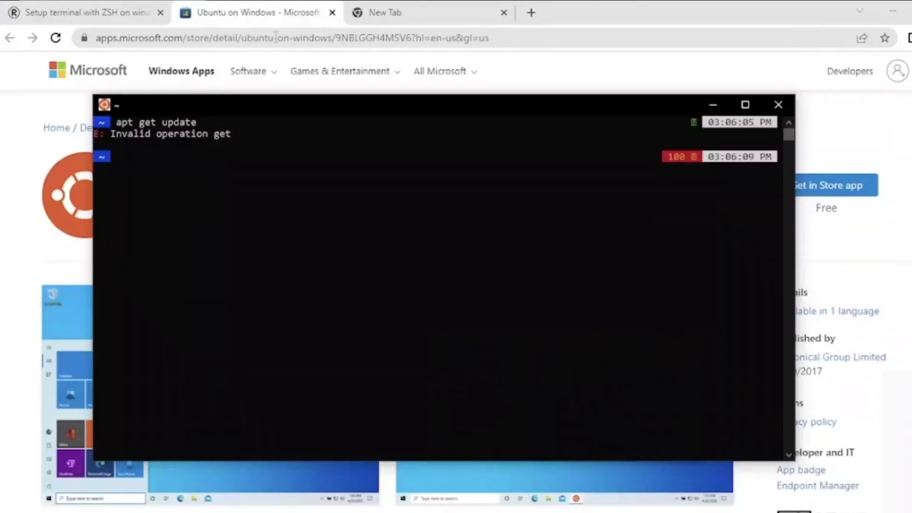
type("git clone https://github.com/zsh-users/zsh-autosuggestions ${ZSH_CUSTOM:-~/.oh-my-zsh/custom}/plugins/zsh-autosuggestions")
key("Return")
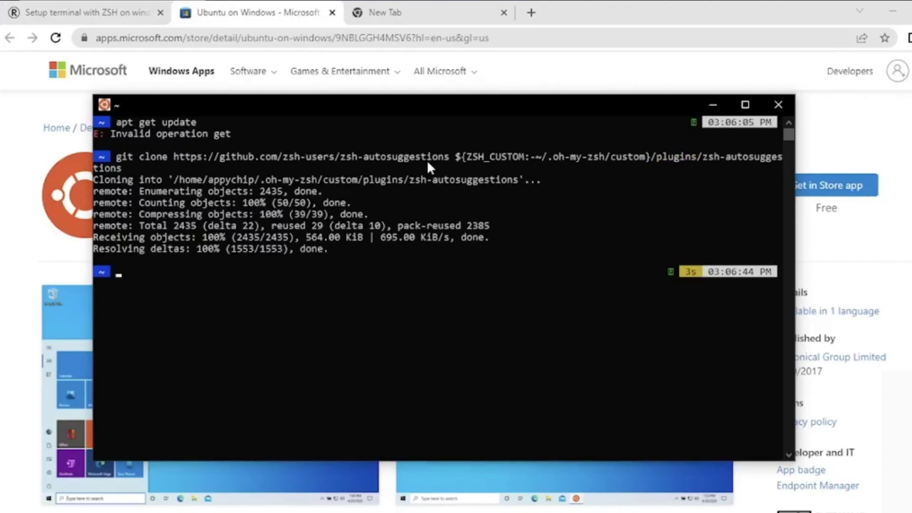
key("Return")
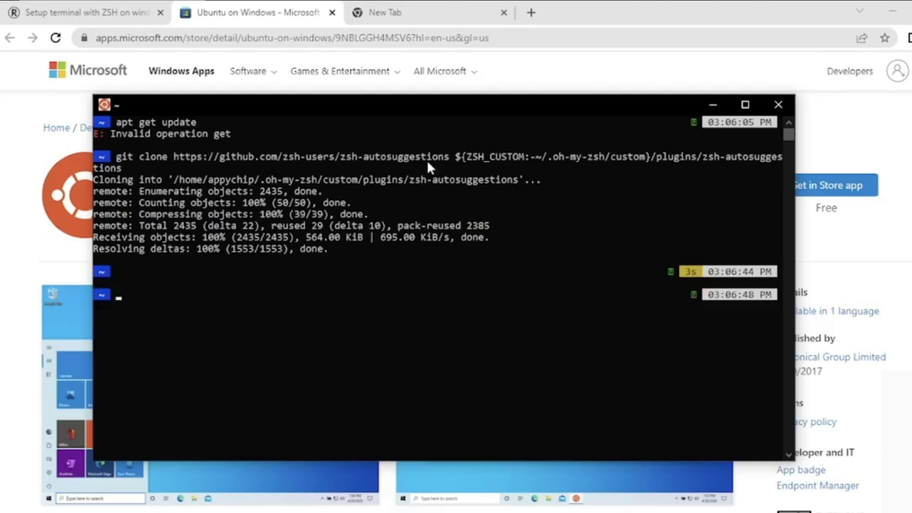
scroll(342, 93, "down", 2)
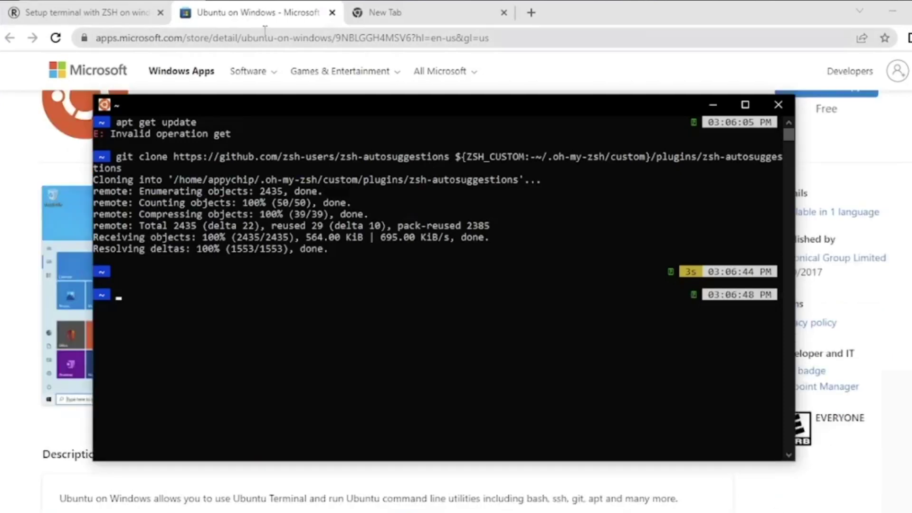
left_click_drag(335, 157, 451, 161)
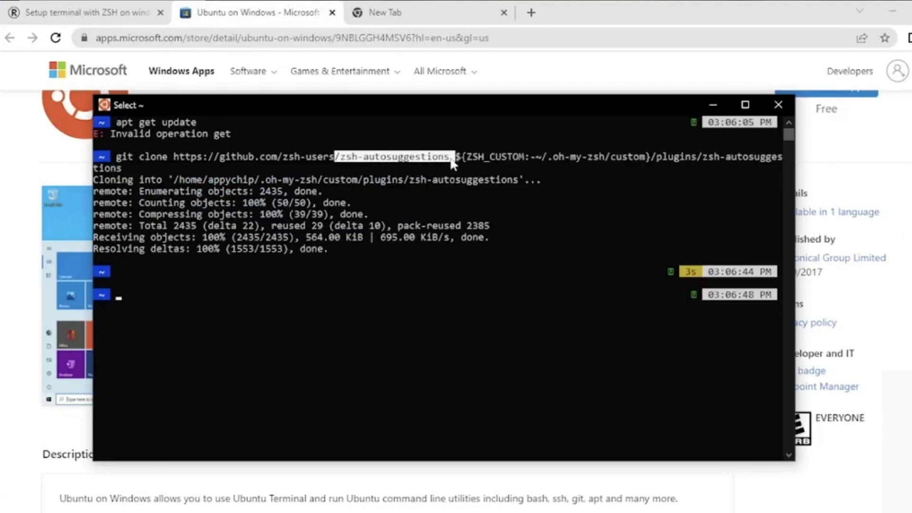
right_click(452, 163)
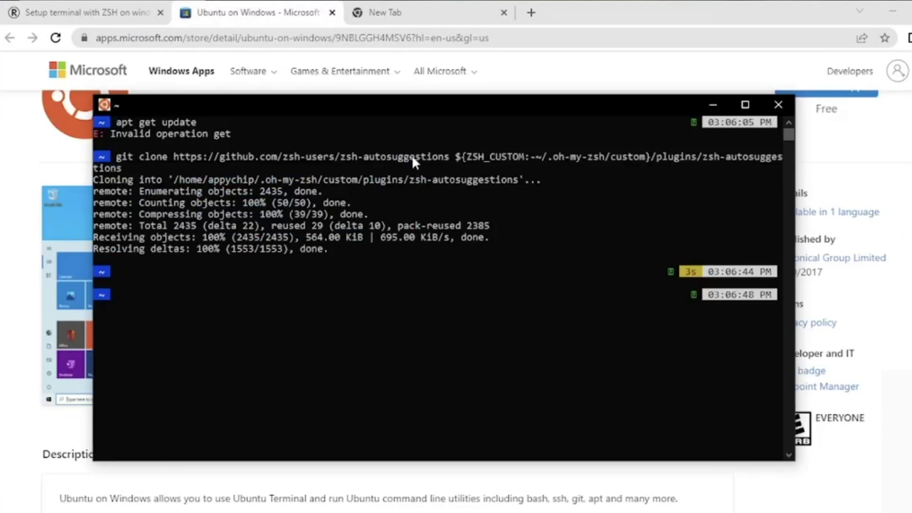
left_click_drag(334, 156, 422, 169)
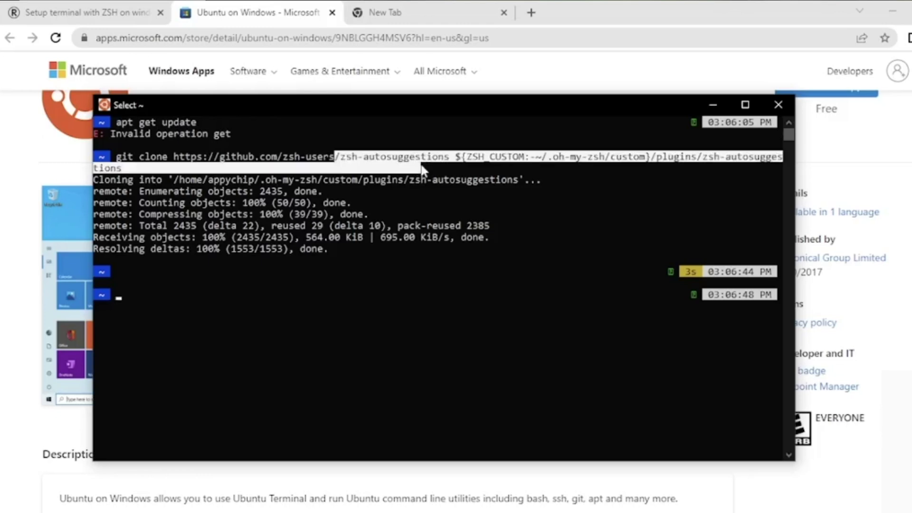
right_click(452, 159)
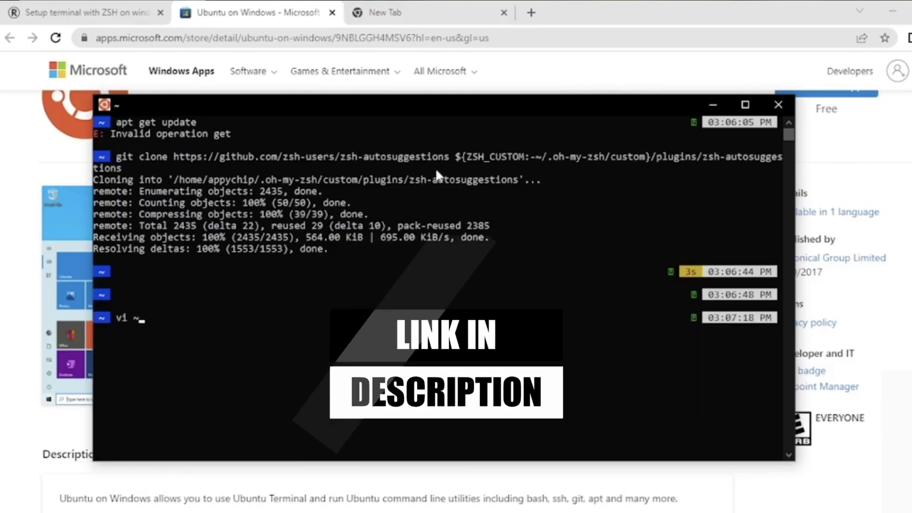
Open ~/.zshrc in vi and search for "plugins" to reach the plugins=(git) line
type("/.zshrc")
key("Tab")
type("r")
key("Tab")
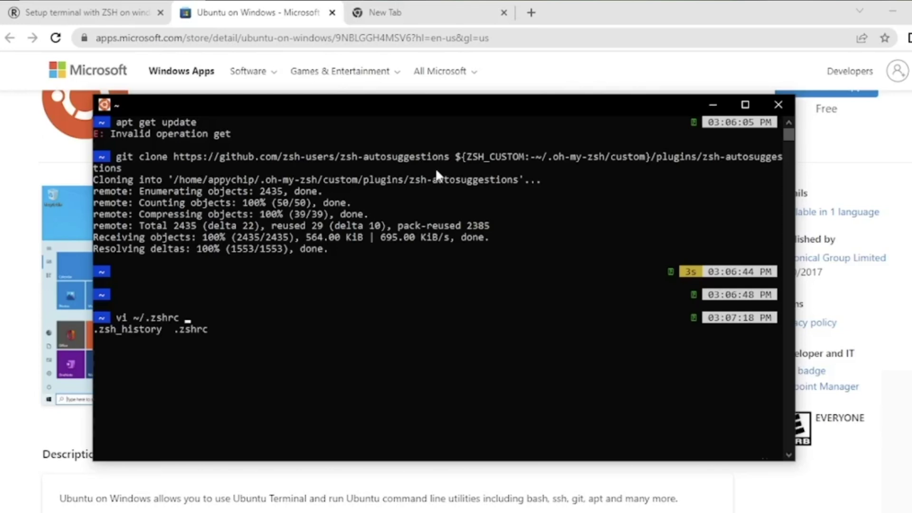
key("Return")
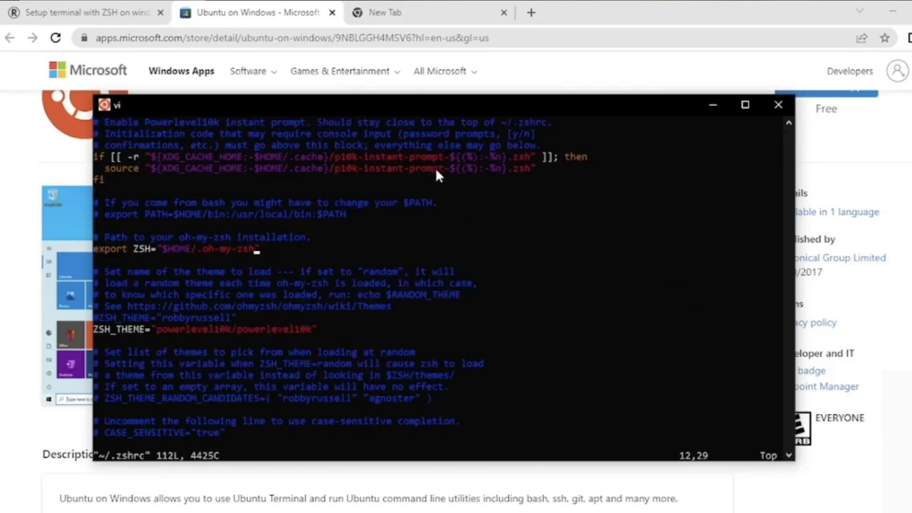
type("?plugins")
key("Return")
key("n")
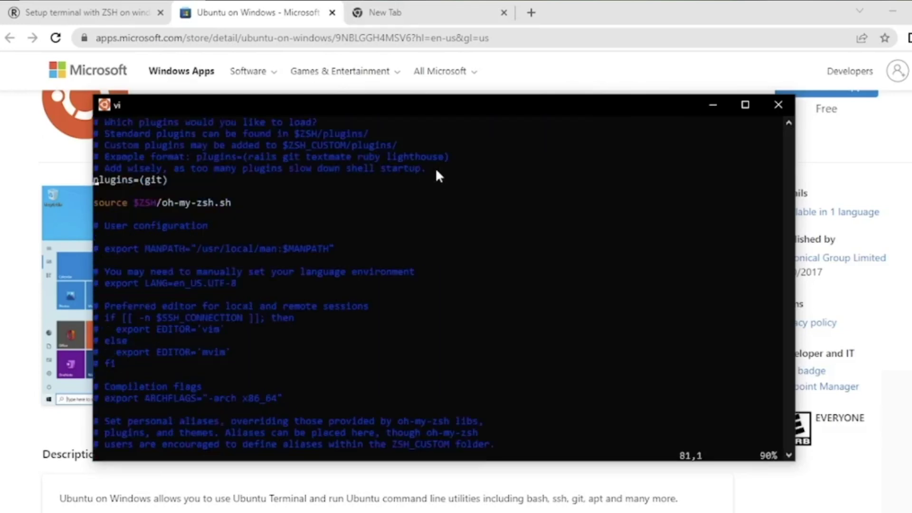
Add zsh-autosuggestions after git inside the plugins parentheses, and save and close ~/.zshrc
key("End")
type("it zsh-autosugges")
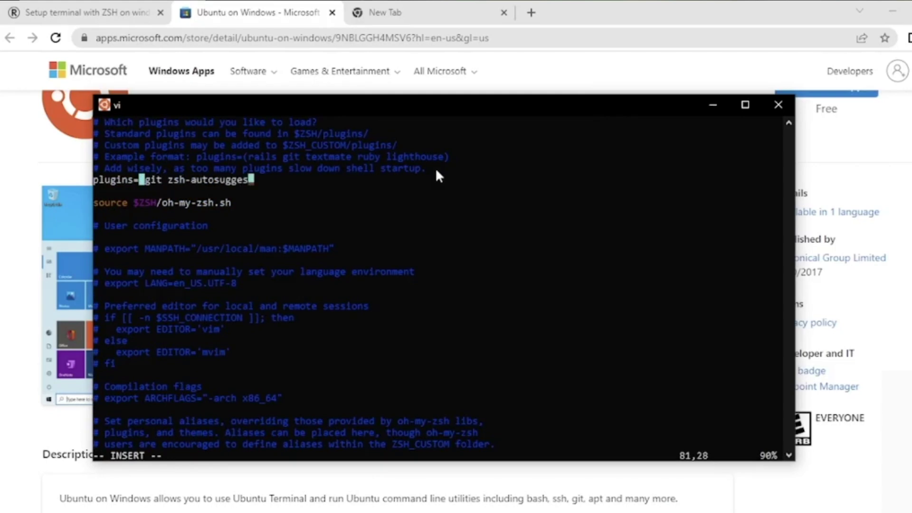
type("tions")
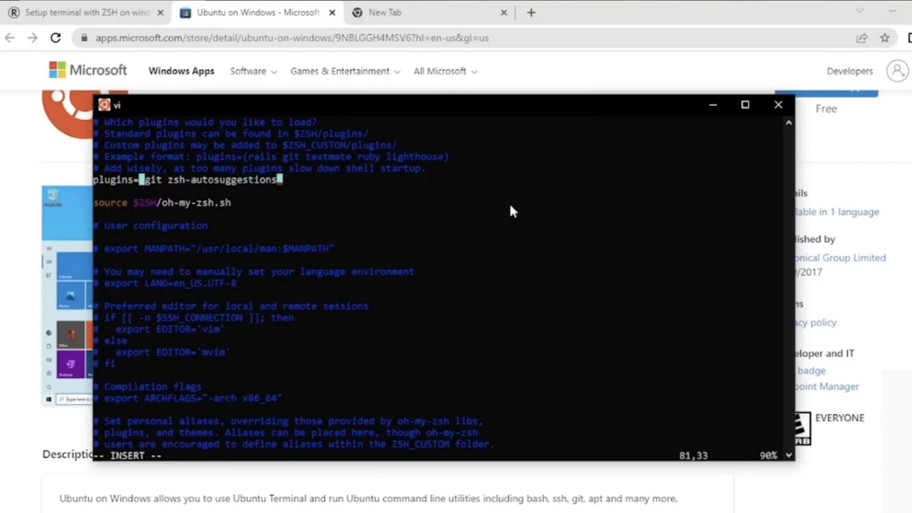
key("Escape")
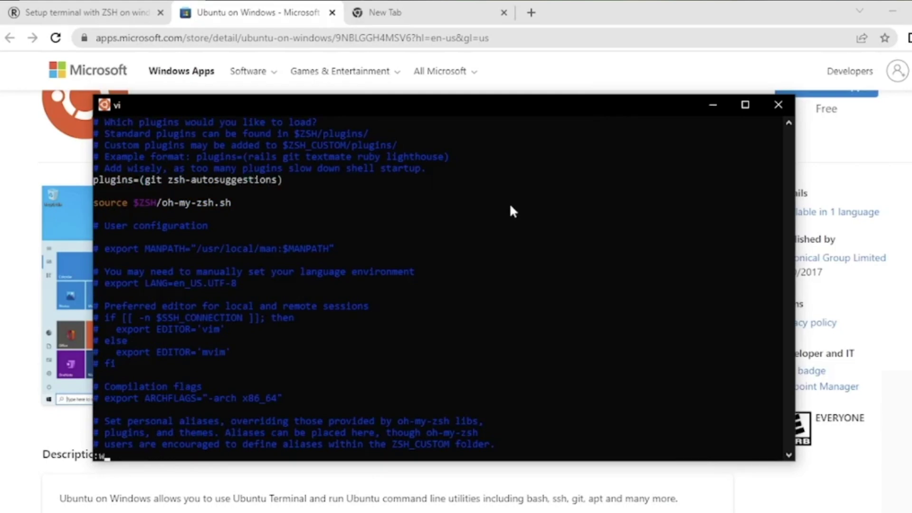
type(":wq")
key("Return")
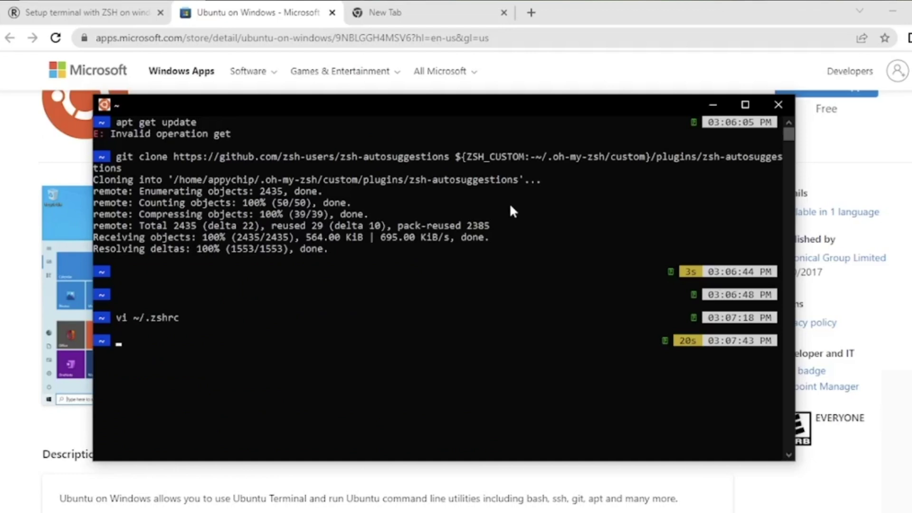
Reload the configuration with "source ~/.zshrc" and enter the test line "hello this will come in autosuggestion"
type("source ~/.zshrc")
key("Return")
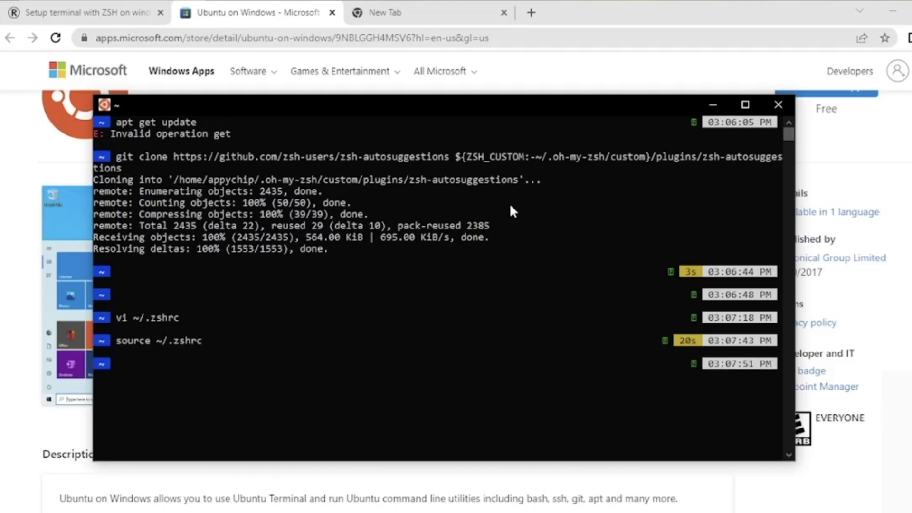
type("hello this wil")
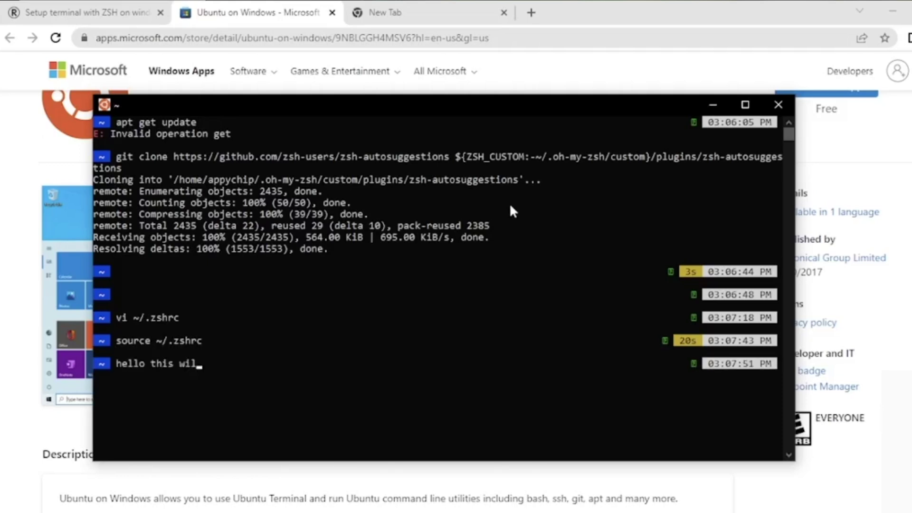
type("l come in autosugge")
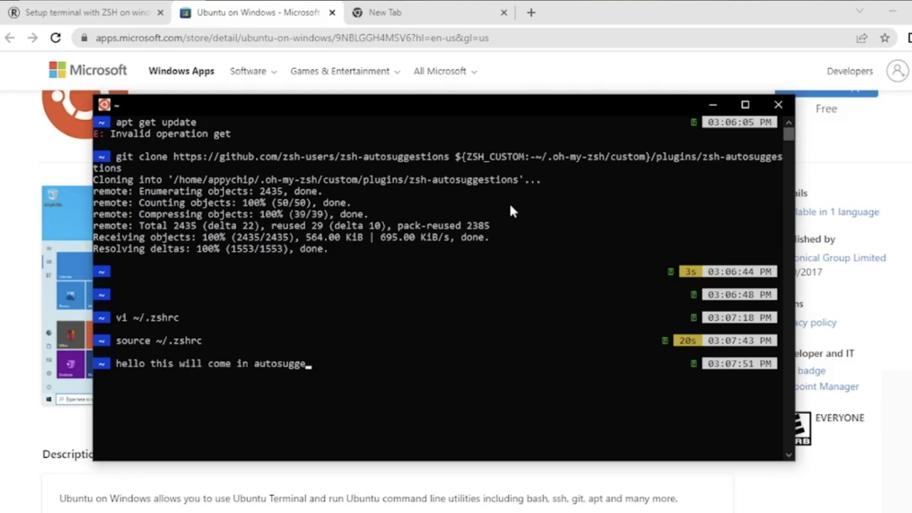
type("stion")
key("Return")
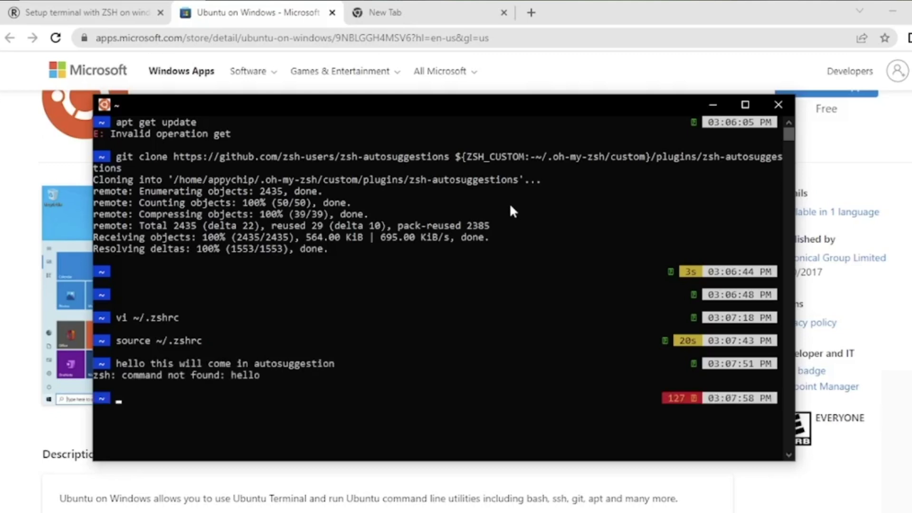
Start a line with "hel", accept the suggested completion of the earlier test line and run it
type("hel")
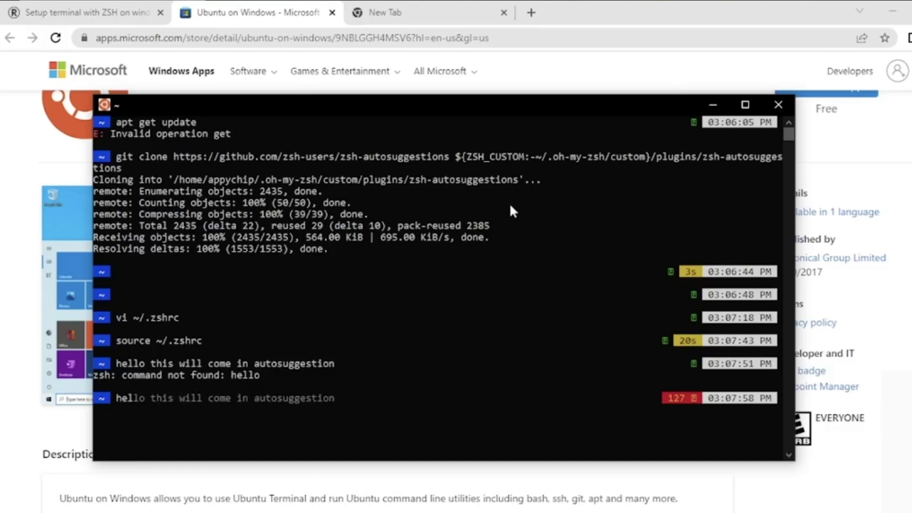
key("Right")
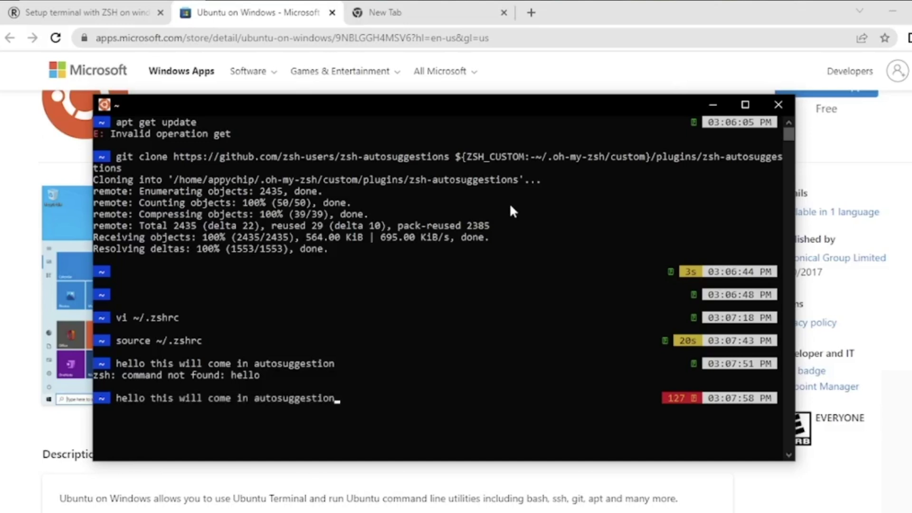
key("Return")
Run "kubectl get nodes", recall it from the command history and run it again
type("k")
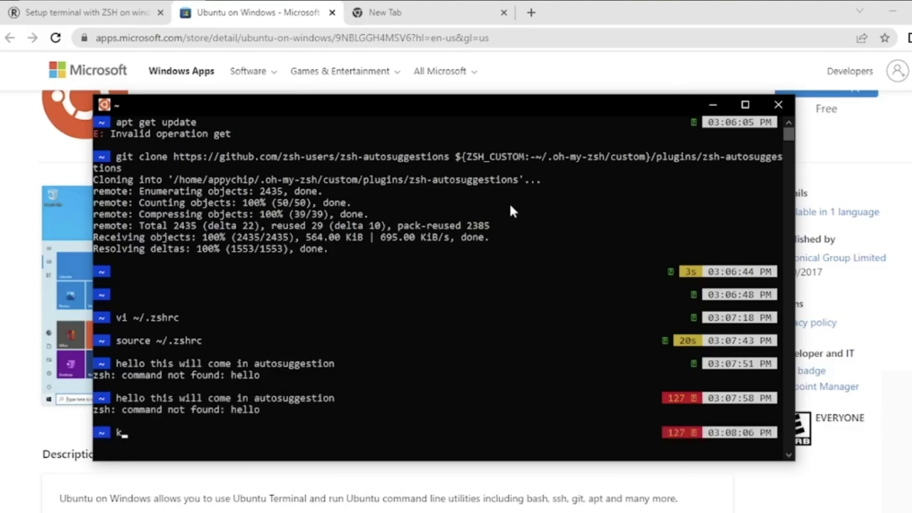
type("ubectl get nodes")
key("Return")
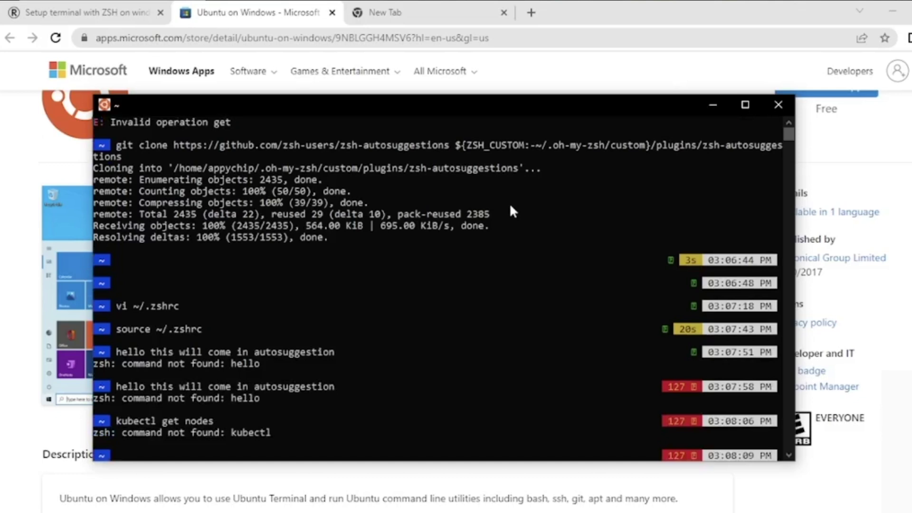
key("Up")
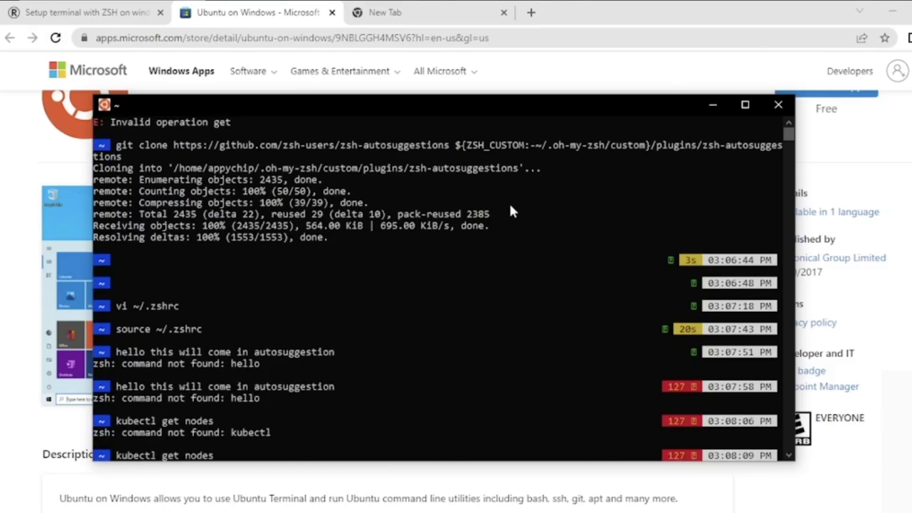
key("Return")
left_click(435, 319)
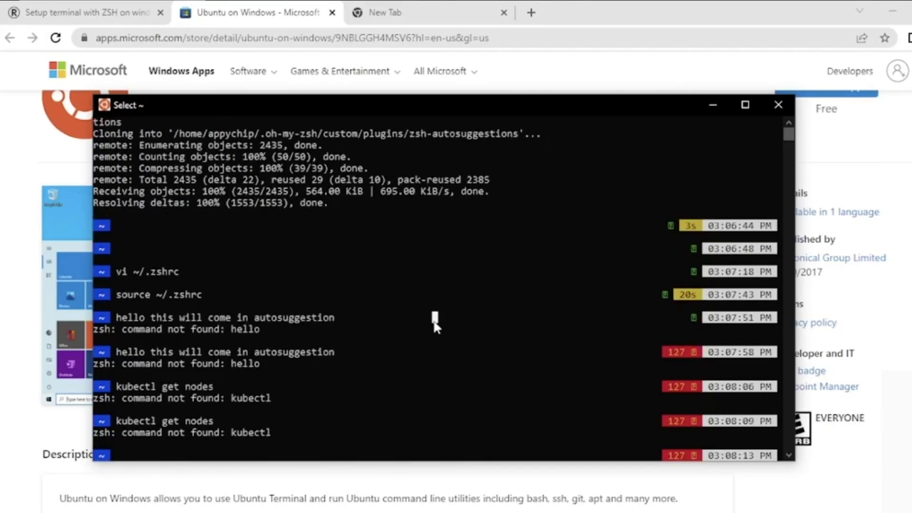